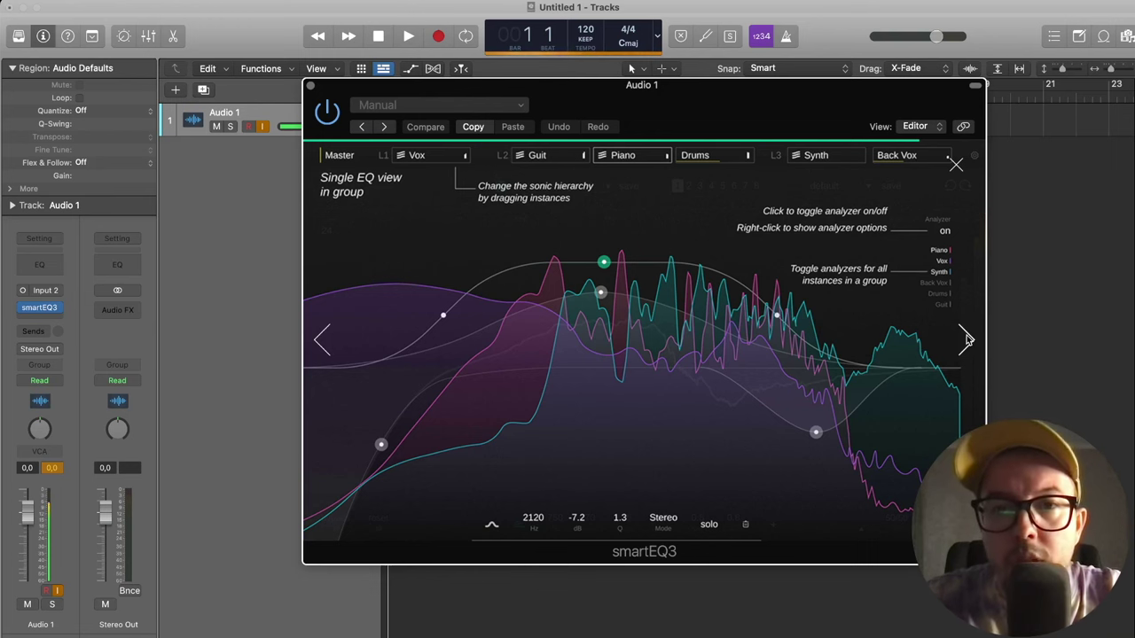
# Advance the smartEQ3 help overlay to its next page and close the smartEQ3 window on Stereo Out.
pyautogui.click(967, 340)
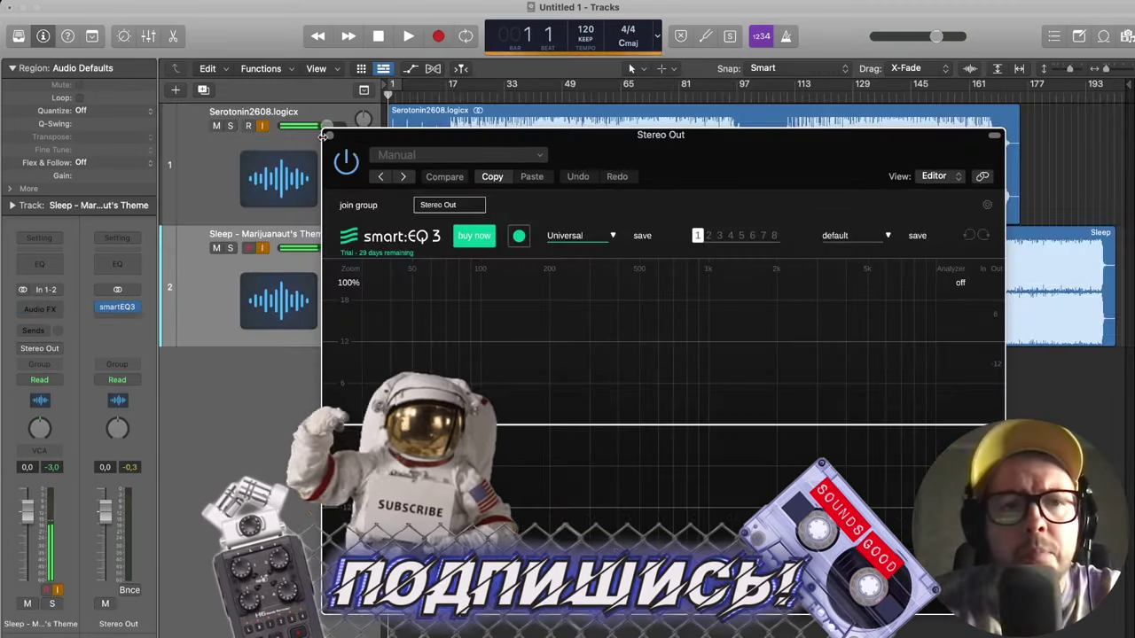
pyautogui.moveTo(369, 142); pyautogui.dragTo(377, 208)
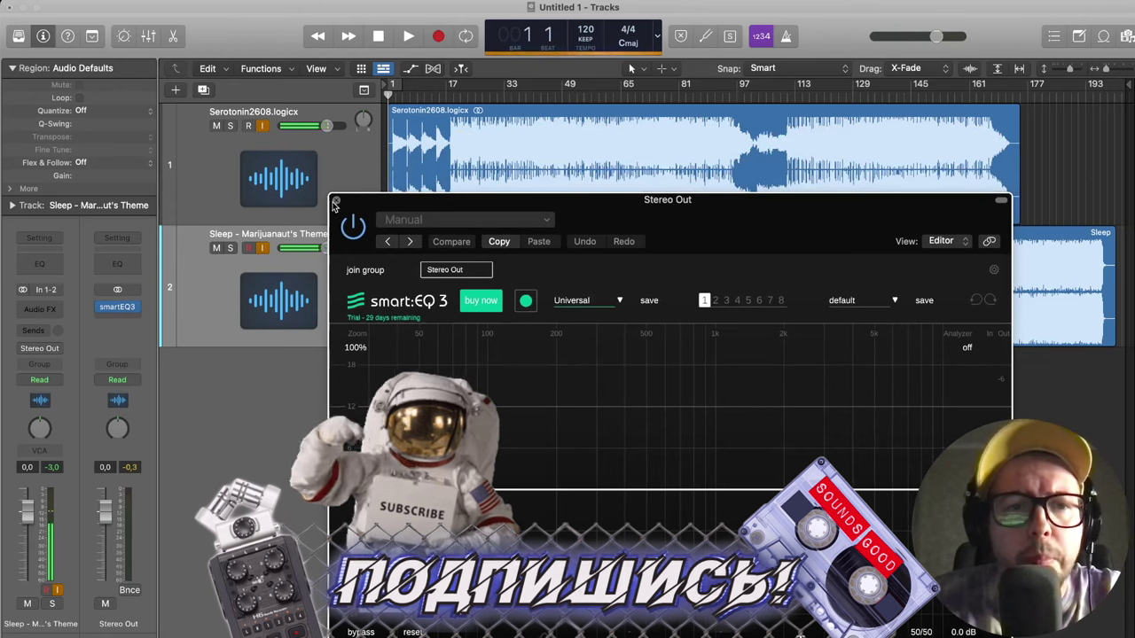
pyautogui.click(338, 202)
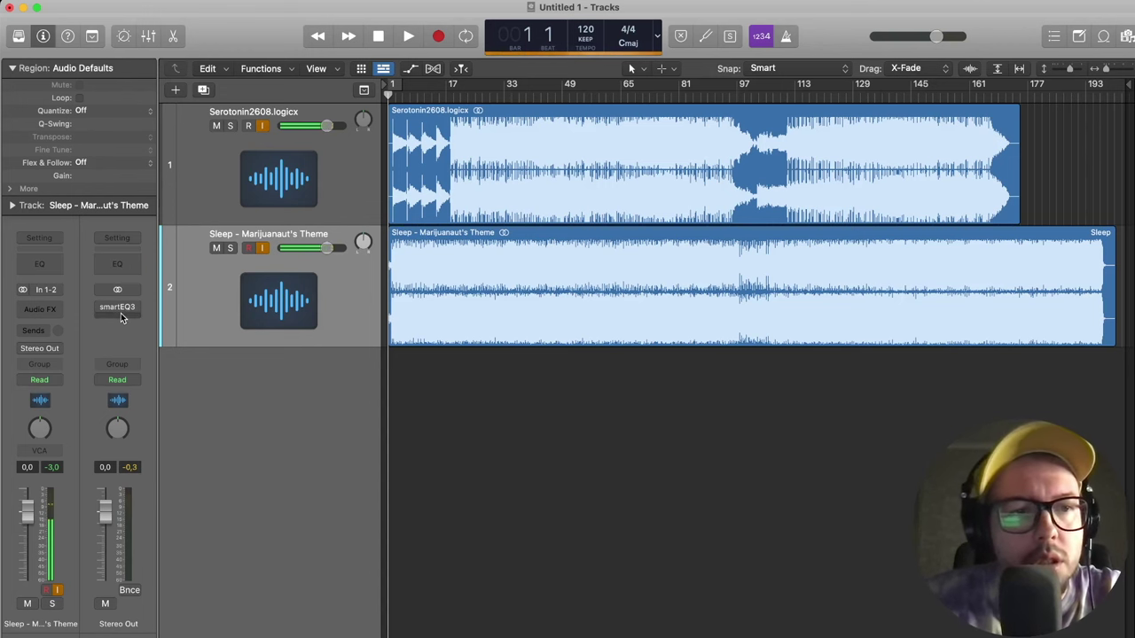
# Insert Match EQ below smartEQ3 on the Stereo Out channel and close its plug-in window.
pyautogui.click(127, 312)
pyautogui.moveTo(147, 366)
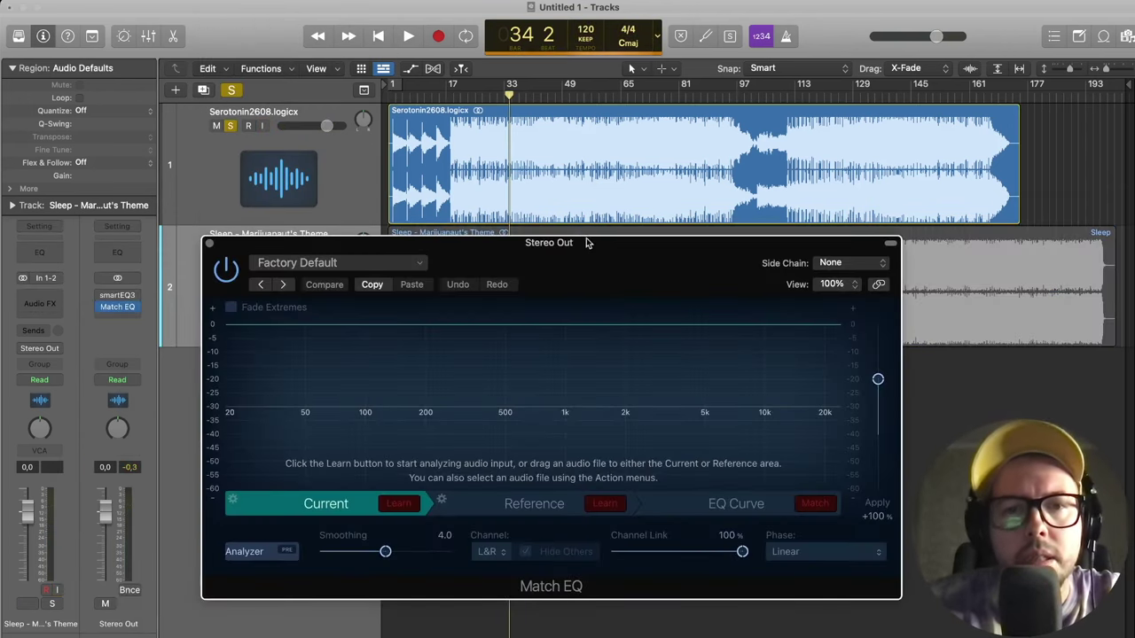
pyautogui.moveTo(585, 242); pyautogui.dragTo(702, 280)
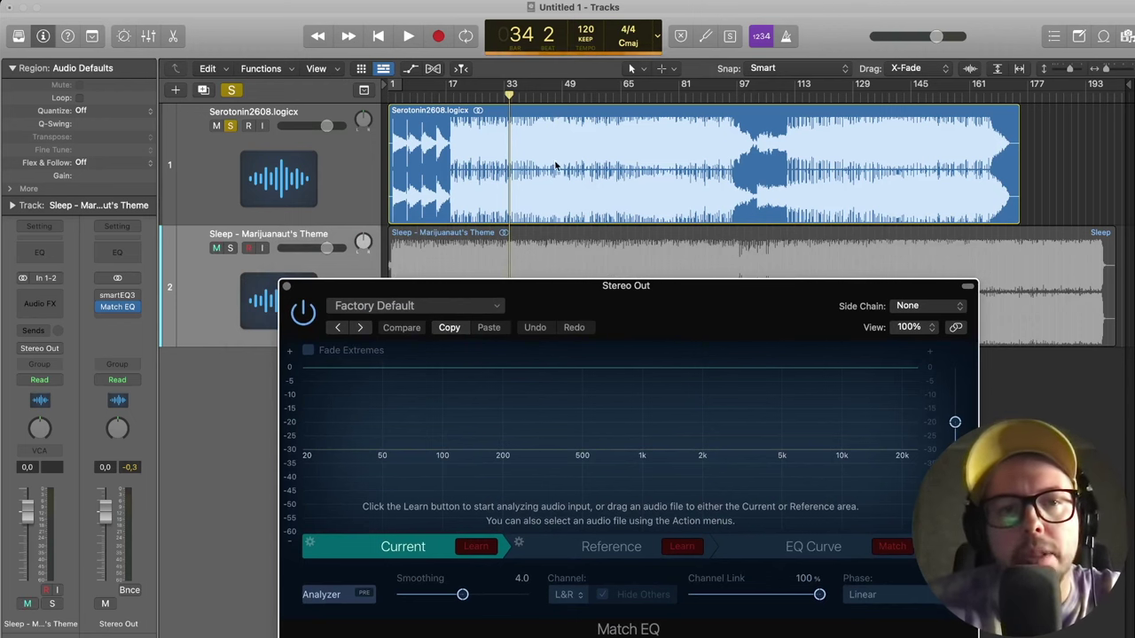
pyautogui.click(285, 286)
# Solo the Sleep - Marijuanaut's Theme track instead of Serotonin2608.logicx and play it from about bar 24.
pyautogui.click(230, 126)
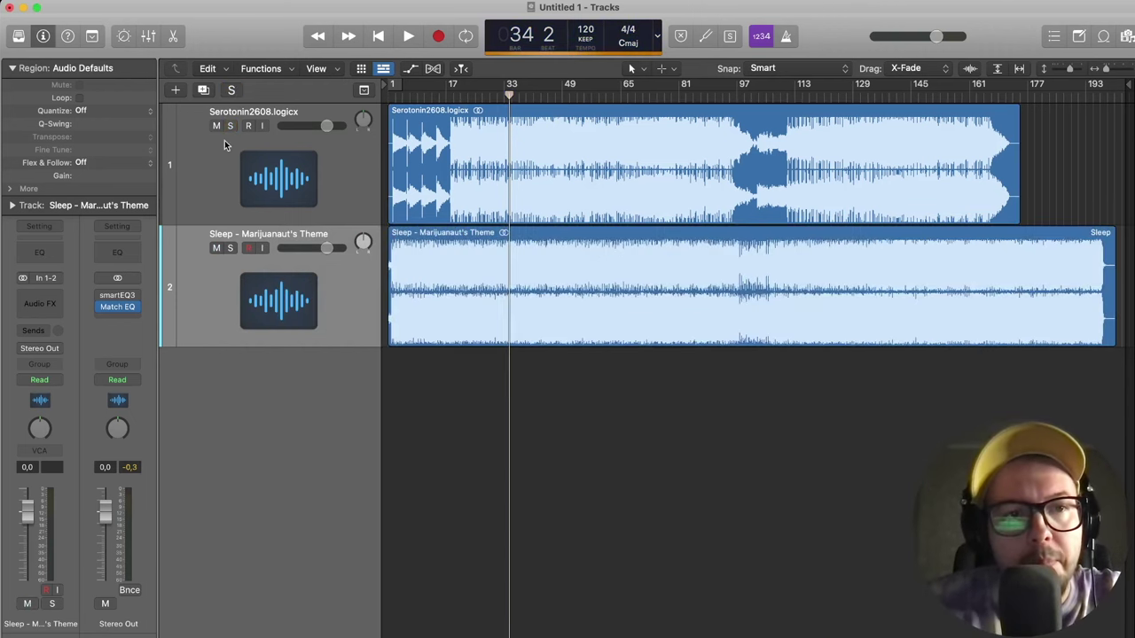
pyautogui.click(229, 248)
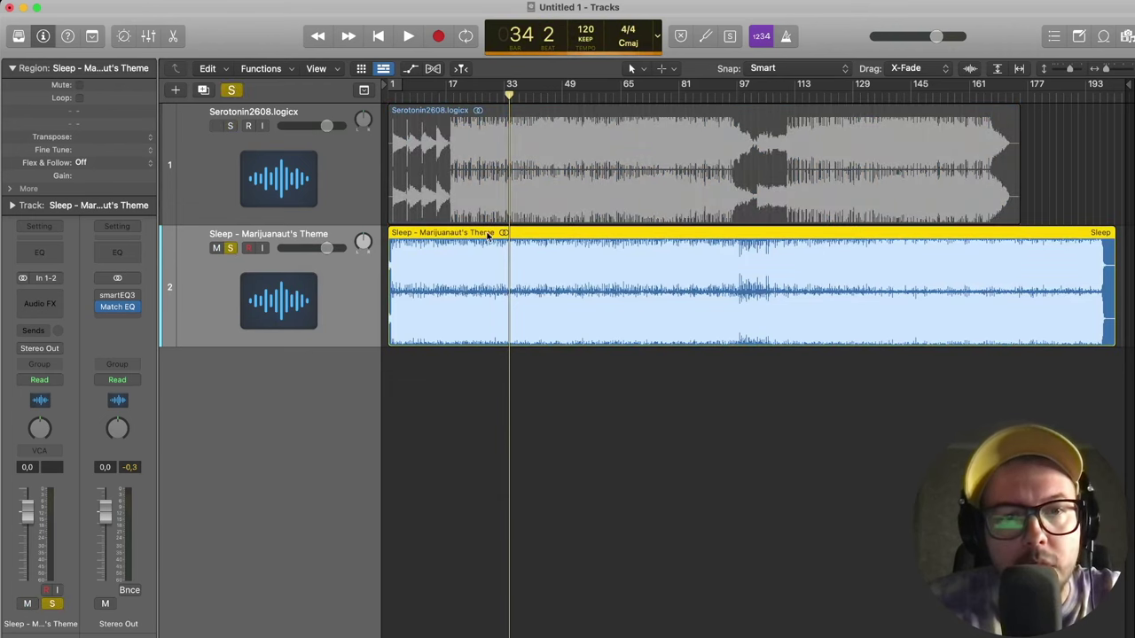
pyautogui.press('super+Right')
pyautogui.press('super+Right')
pyautogui.press('super+Right')
pyautogui.press('super+Right')
pyautogui.press('super+Right')
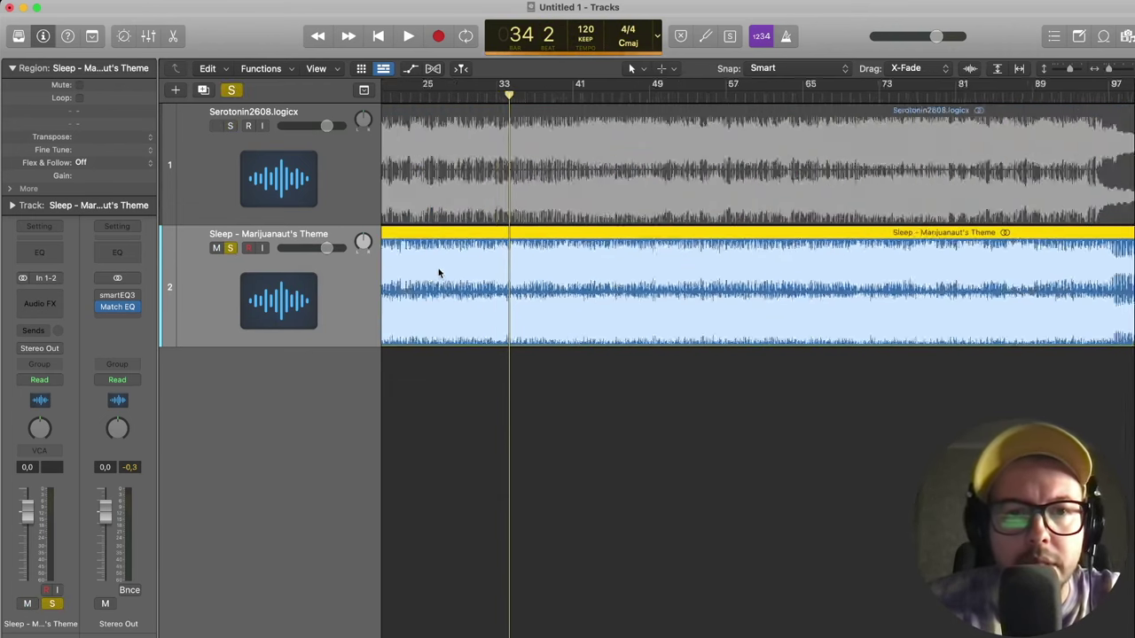
pyautogui.hscroll(-5, 483, 177)
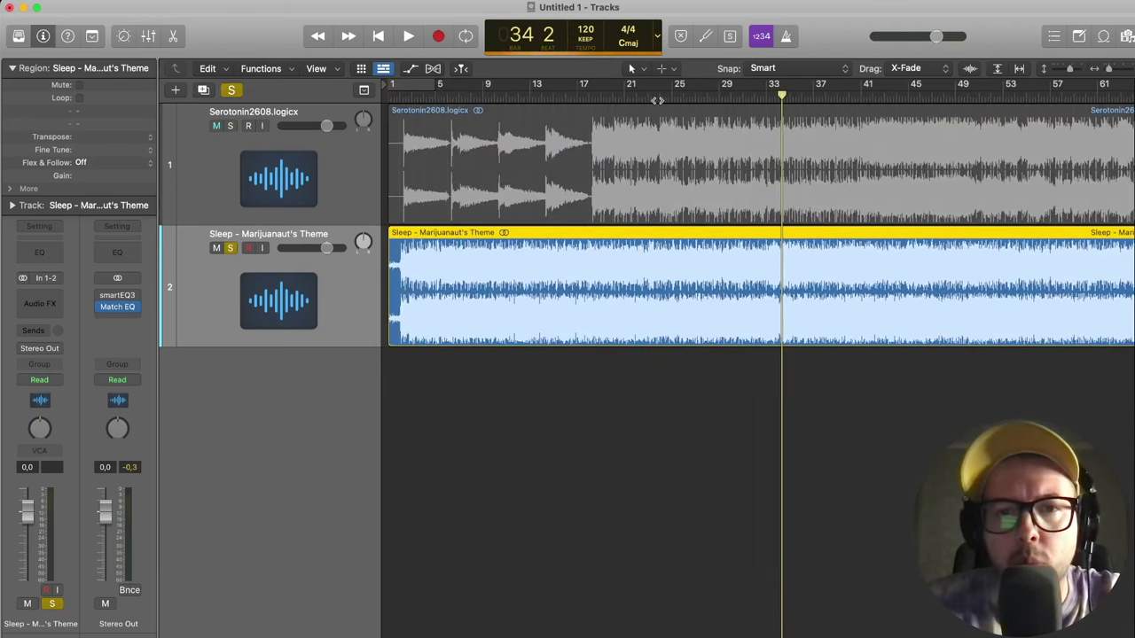
pyautogui.doubleClick(663, 91)
pyautogui.press('super+Left')
pyautogui.press('super+Left')
pyautogui.press('super+Left')
pyautogui.press('super+Left')
pyautogui.press('super+Left')
pyautogui.press('super+Right')
pyautogui.press('super+Right')
pyautogui.press('super+Right')
pyautogui.press('super+Right')
pyautogui.press('super+Right')
pyautogui.press('super+Right')
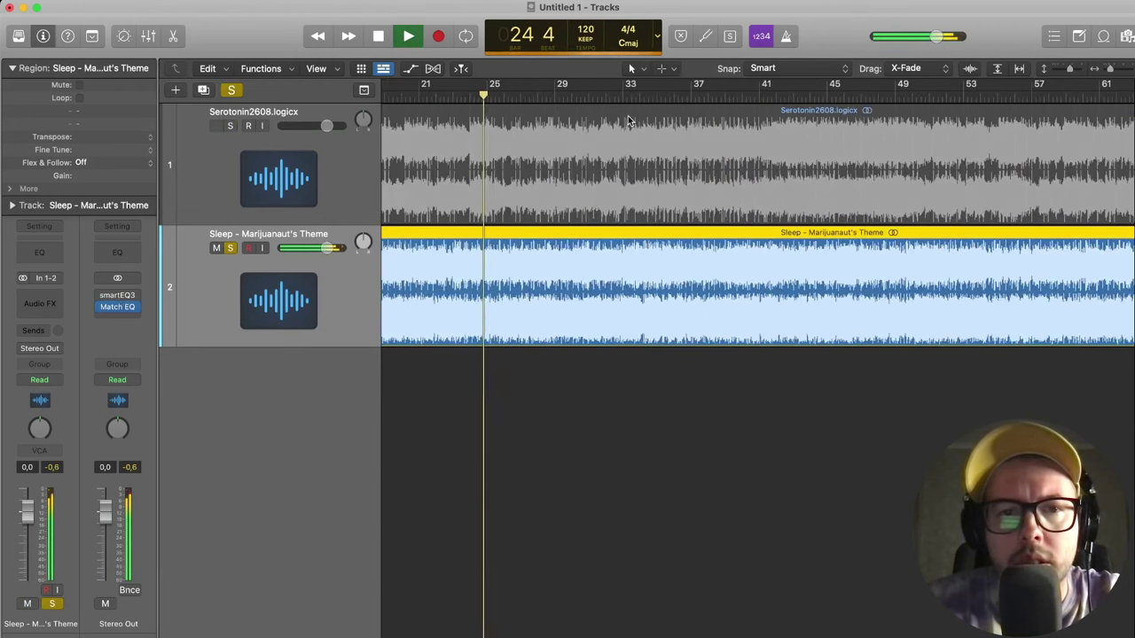
pyautogui.press('super+Left')
pyautogui.press('super+Left')
pyautogui.press('super+Left')
pyautogui.press('super+Left')
pyautogui.press('super+Left')
pyautogui.press('super+Left')
pyautogui.press('super+Right')
pyautogui.press('super+Right')
pyautogui.press('super+Right')
pyautogui.press('super+Right')
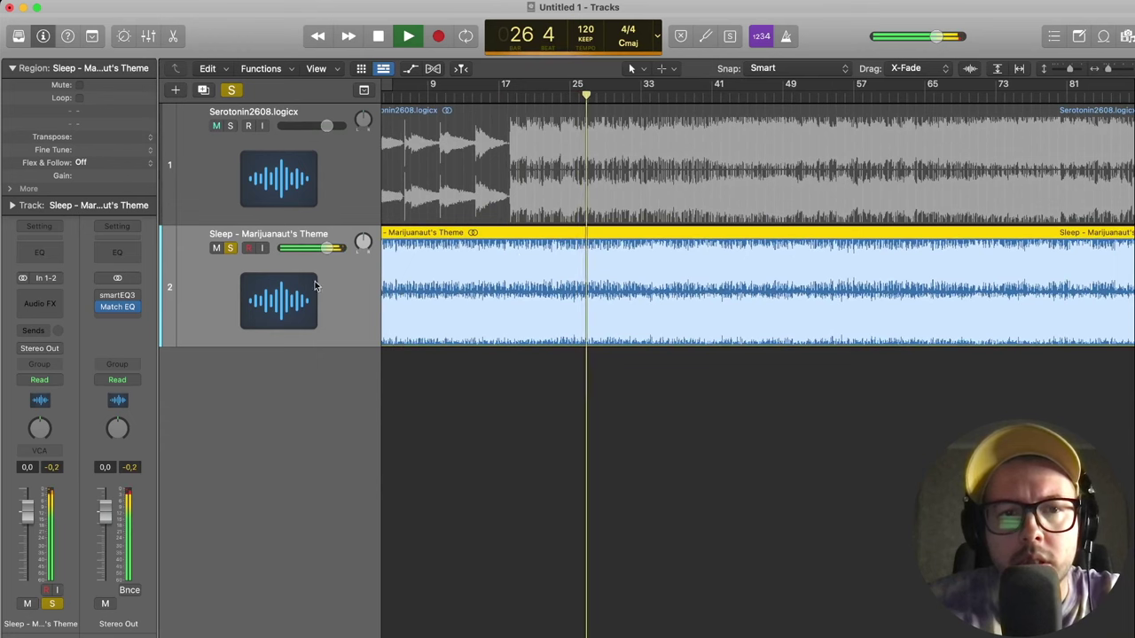
# Insert Channel EQ on the Sleep - Marijuanaut's Theme track and examine the song's spectrum during playback.
pyautogui.press('space')
pyautogui.click(59, 256)
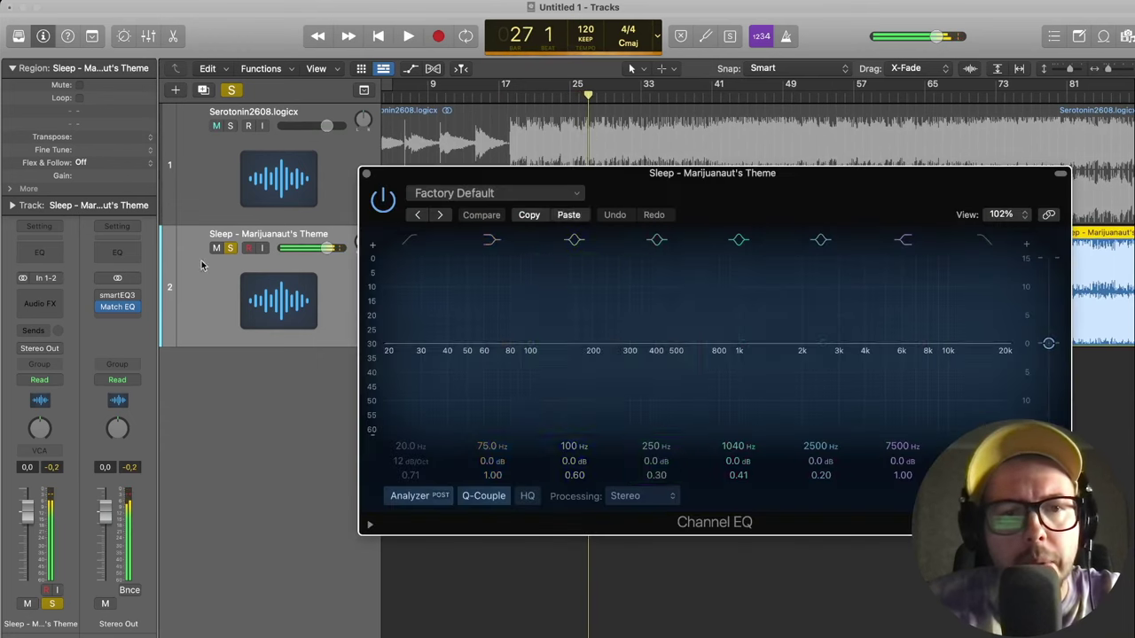
pyautogui.moveTo(774, 189); pyautogui.dragTo(735, 307)
pyautogui.press('space')
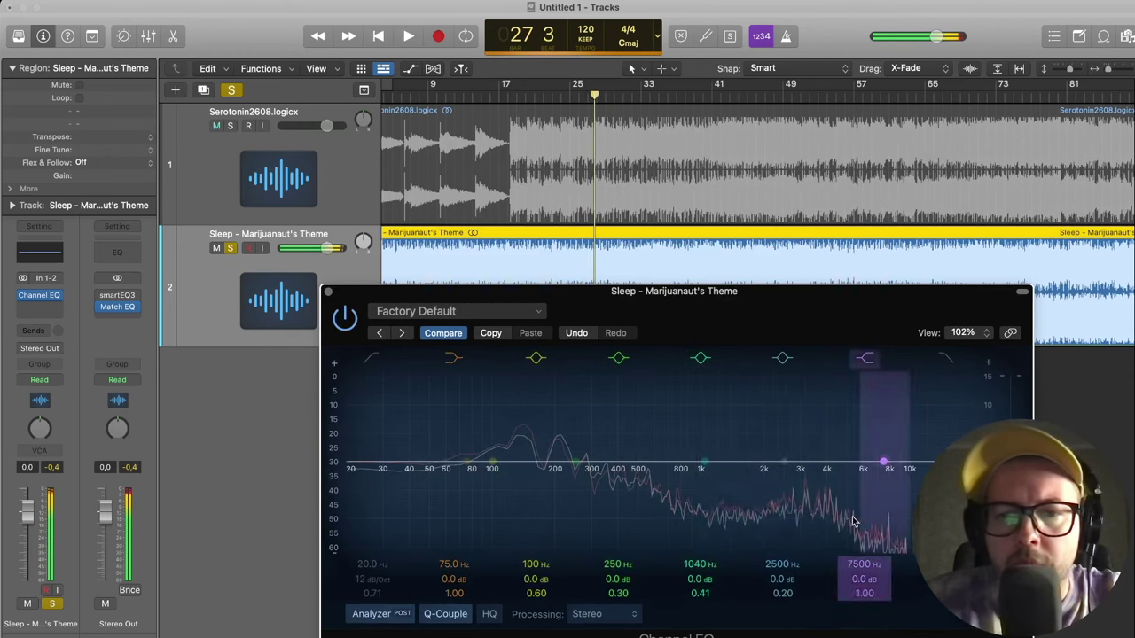
pyautogui.press('space')
pyautogui.click(326, 289)
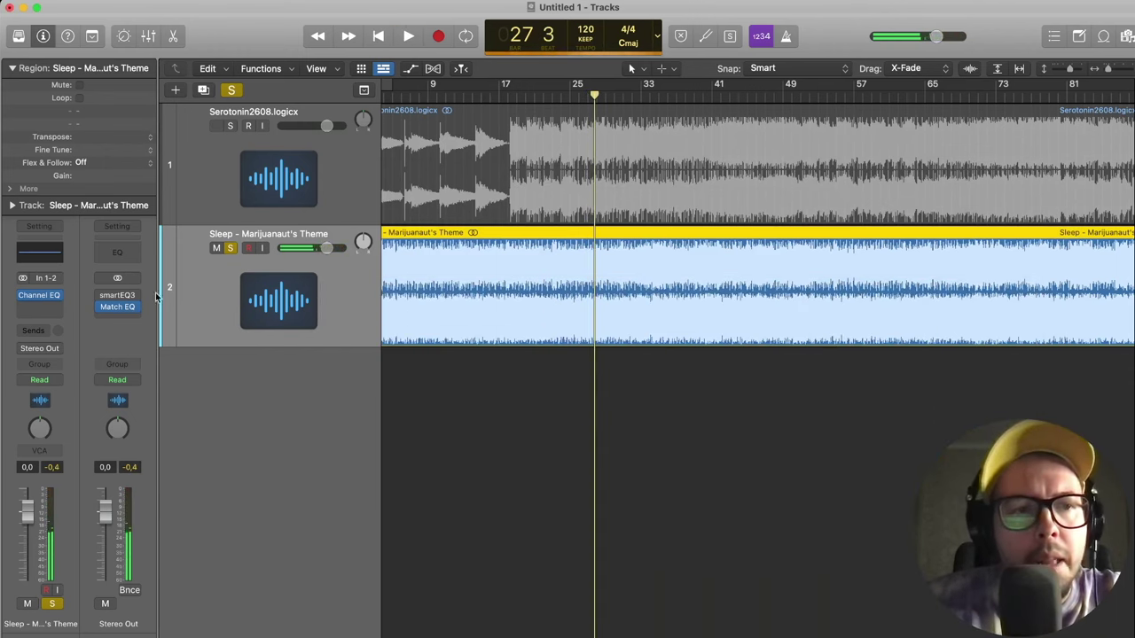
# Learn the Reference spectrum in the Stereo Out's Match EQ from playback of the soloed Sleep - Marijuanaut's Theme track.
pyautogui.click(116, 308)
pyautogui.click(474, 546)
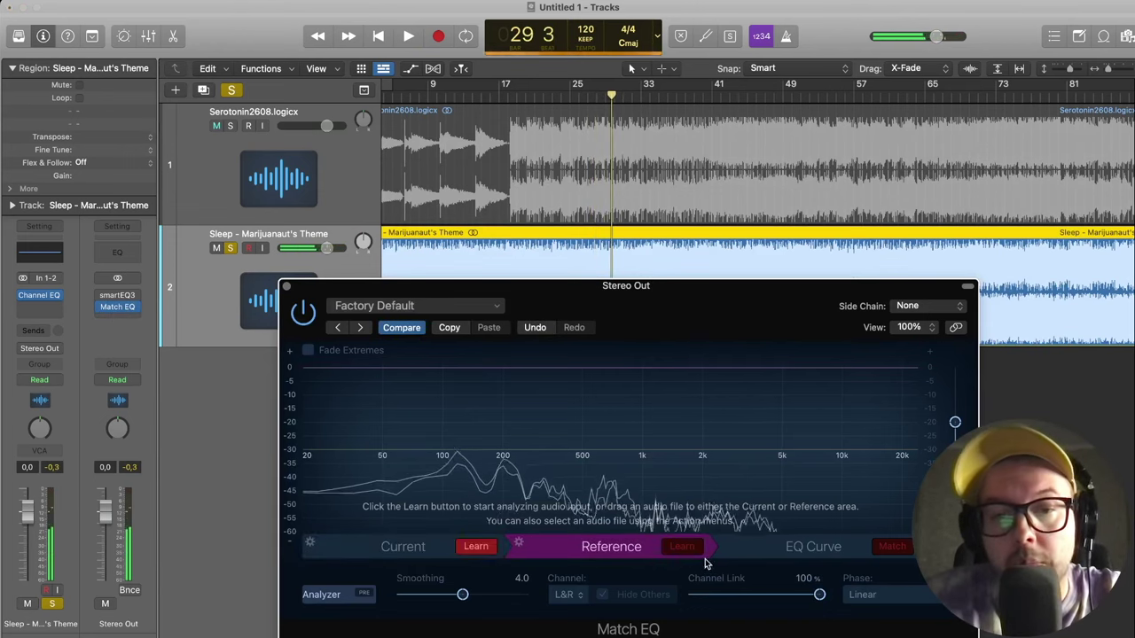
pyautogui.press('space')
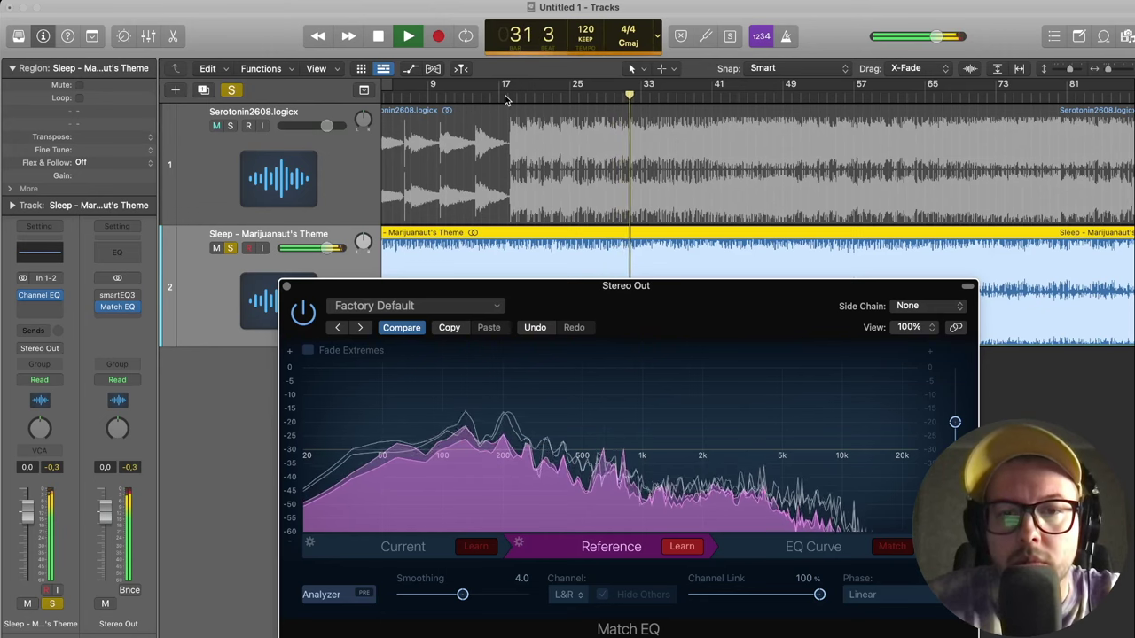
pyautogui.press('space')
# Solo the Serotonin2608.logicx track instead of the Sleep track and place the playhead at bar 24.
pyautogui.click(246, 144)
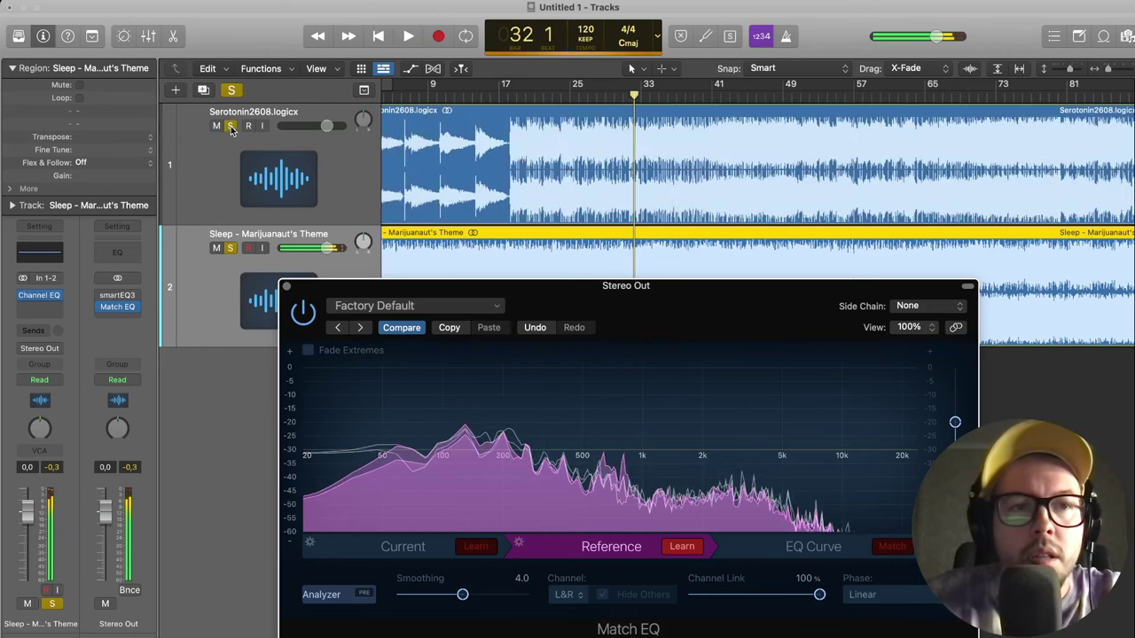
pyautogui.click(559, 97)
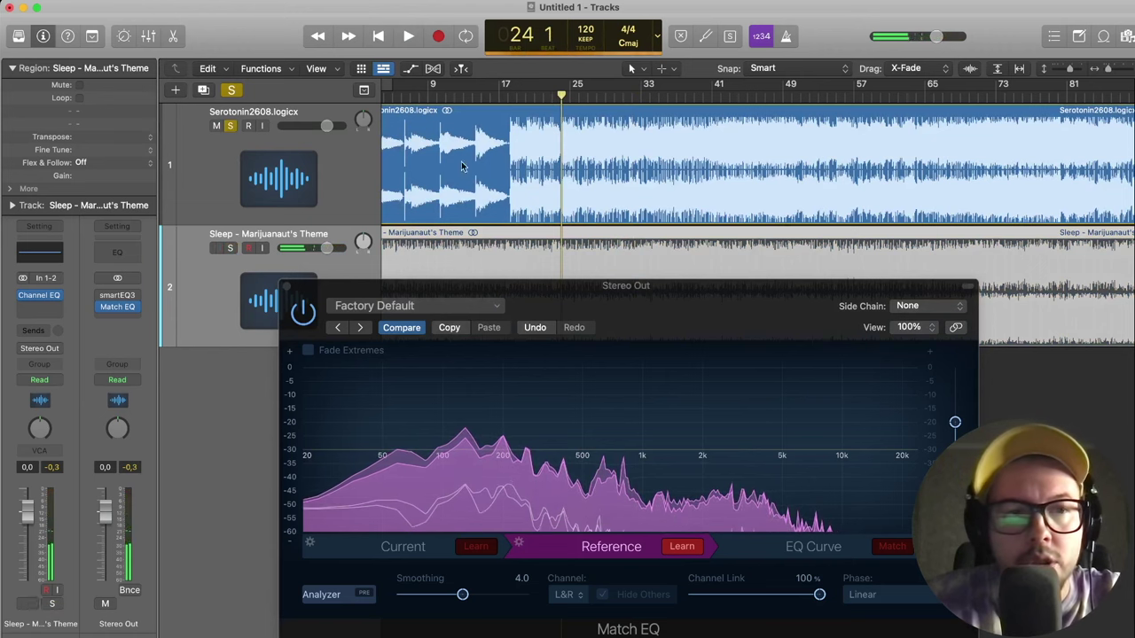
pyautogui.hotkey('ctrl', 'm')
# Learn the Current spectrum in Match EQ while playing Serotonin2608.logicx from bar 24 and again from about bar 29.
pyautogui.click(422, 552)
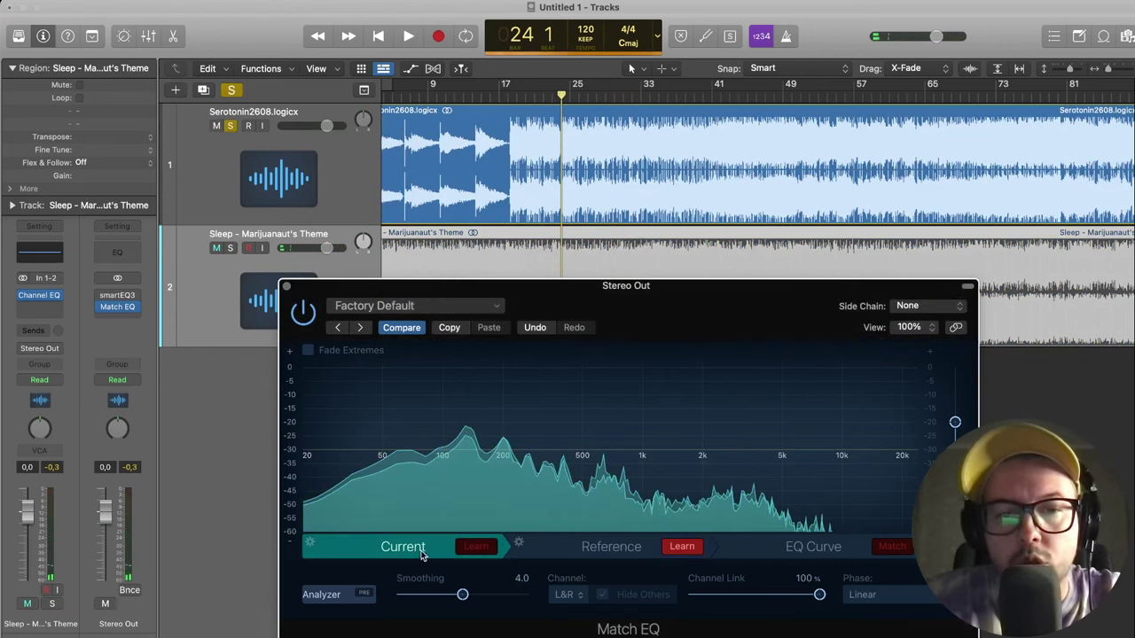
pyautogui.click(476, 547)
pyautogui.press('space')
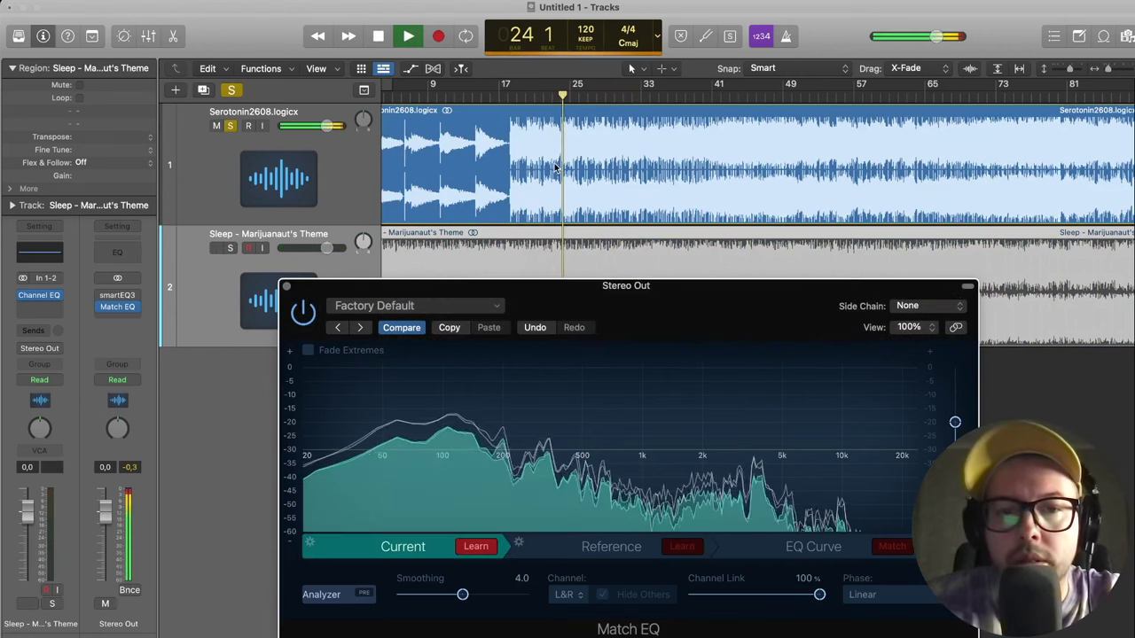
pyautogui.click(605, 97)
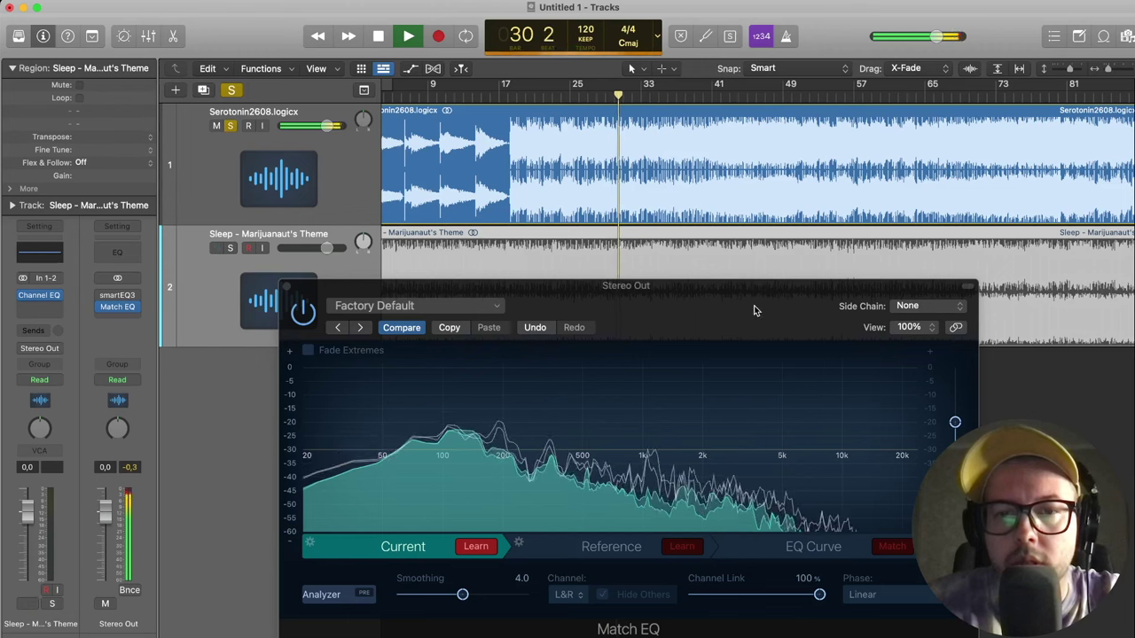
# Generate the matching EQ curve in Match EQ and audition it from about bar 41, switching the match off and on.
pyautogui.click(895, 547)
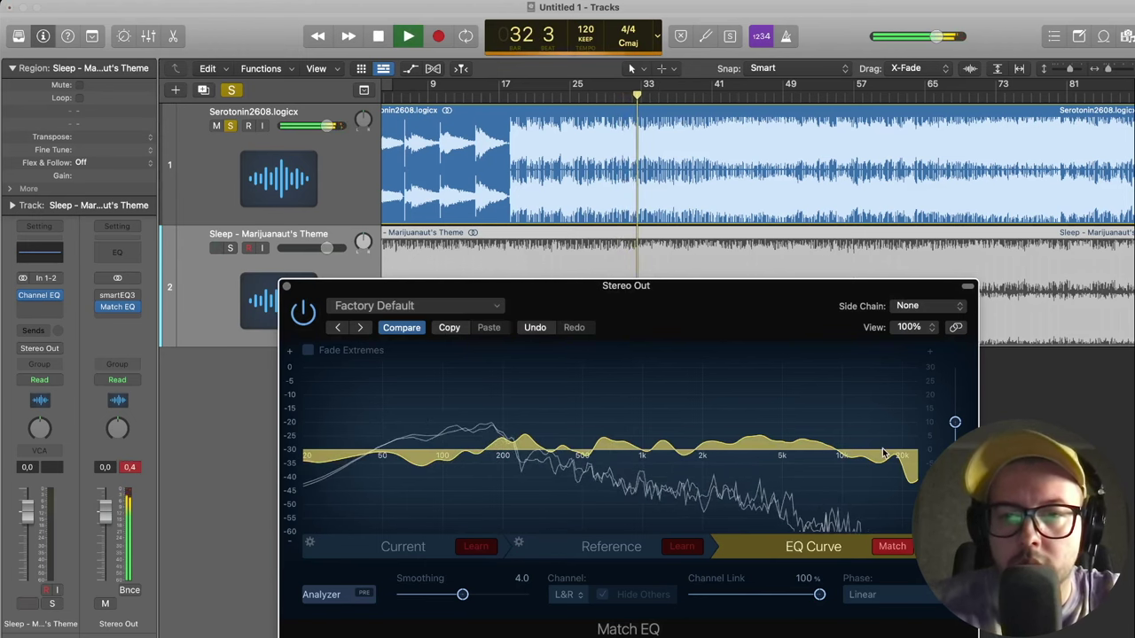
pyautogui.click(716, 95)
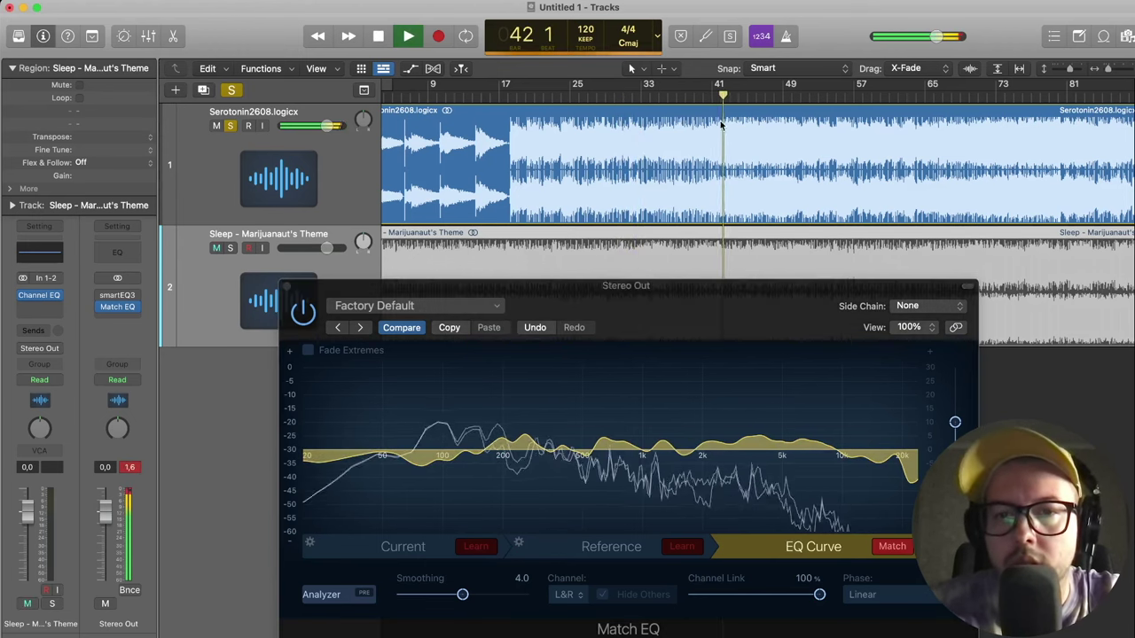
pyautogui.click(895, 547)
pyautogui.click(895, 547)
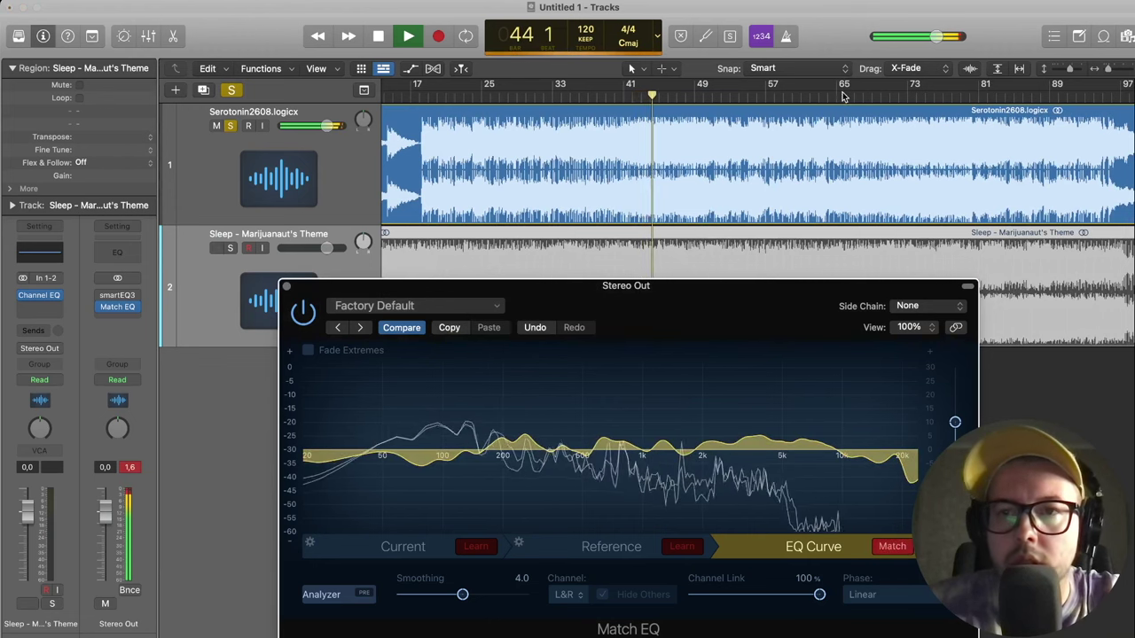
# Relearn the Current spectrum in Match EQ from about bar 66, match it to the reference again, and stop playback.
pyautogui.click(851, 95)
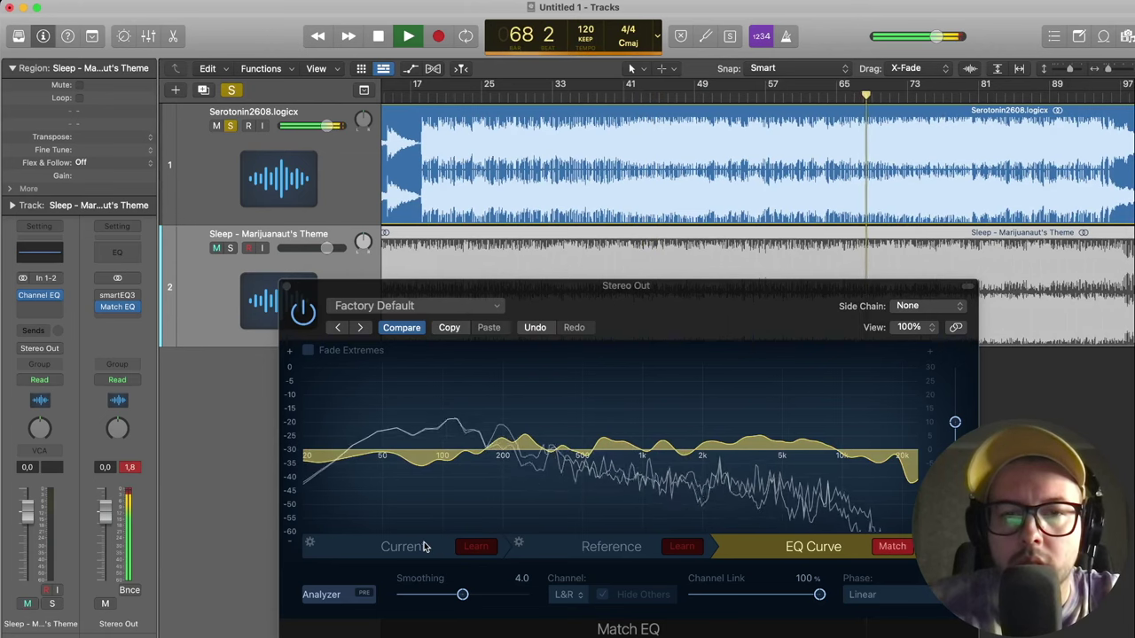
pyautogui.click(473, 546)
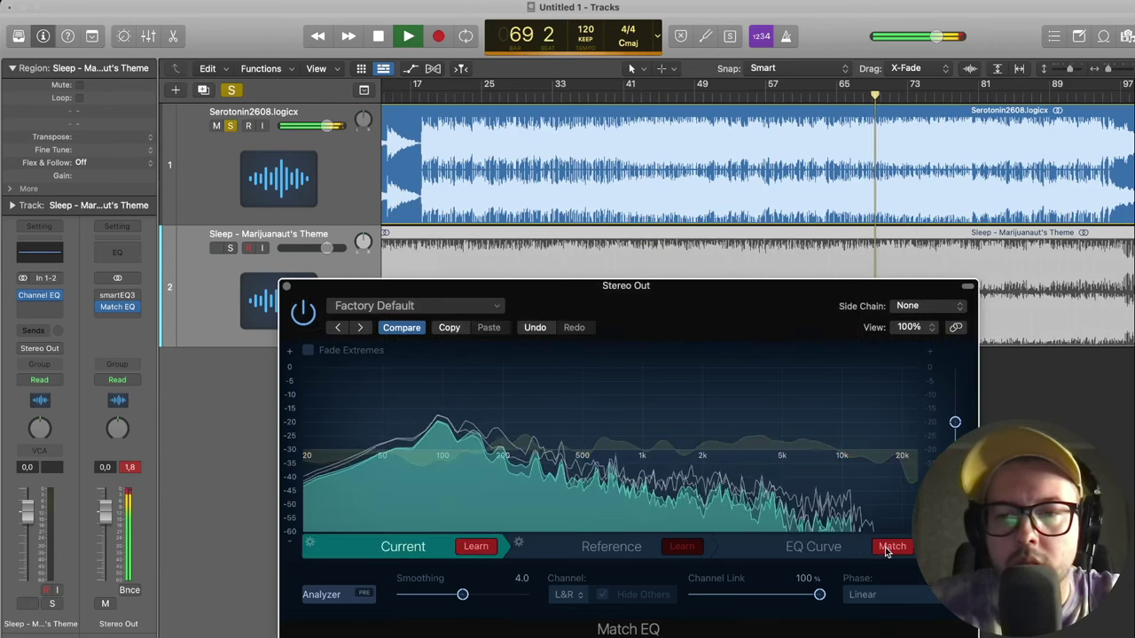
pyautogui.click(891, 547)
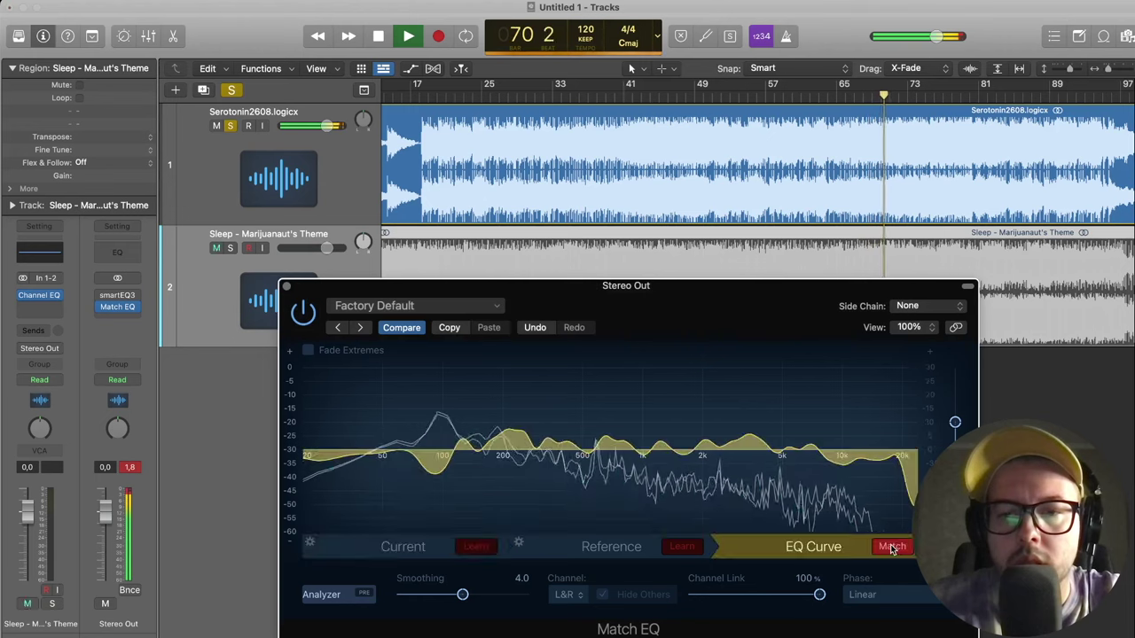
pyautogui.click(287, 285)
pyautogui.press('space')
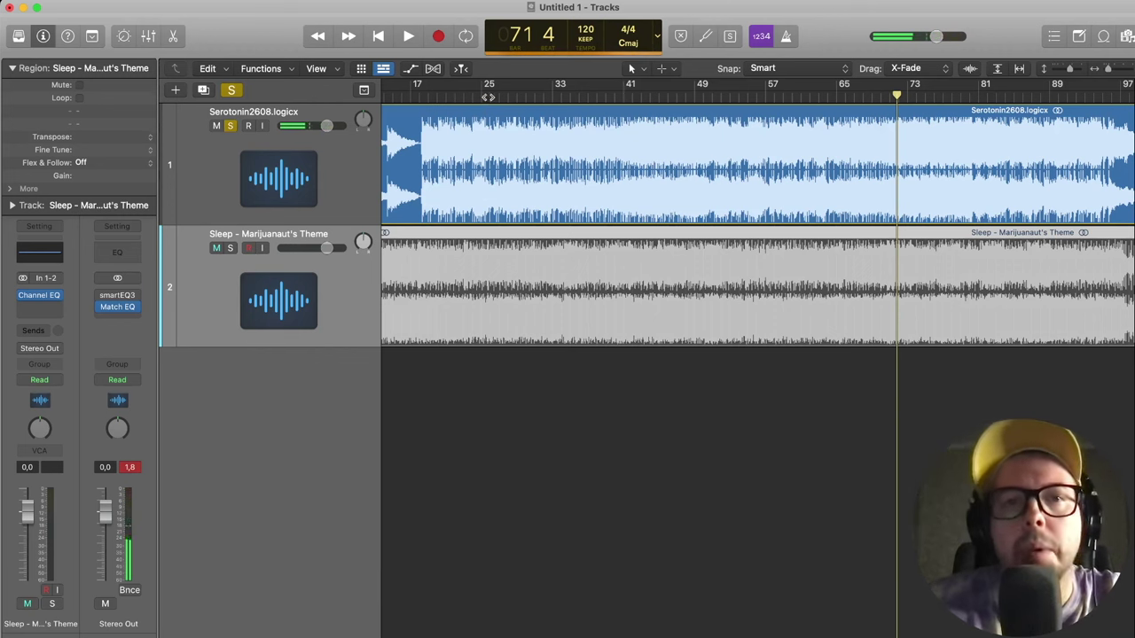
# Return the playhead to bar 26 and reopen Match EQ on Stereo Out to examine its EQ curve.
pyautogui.click(490, 96)
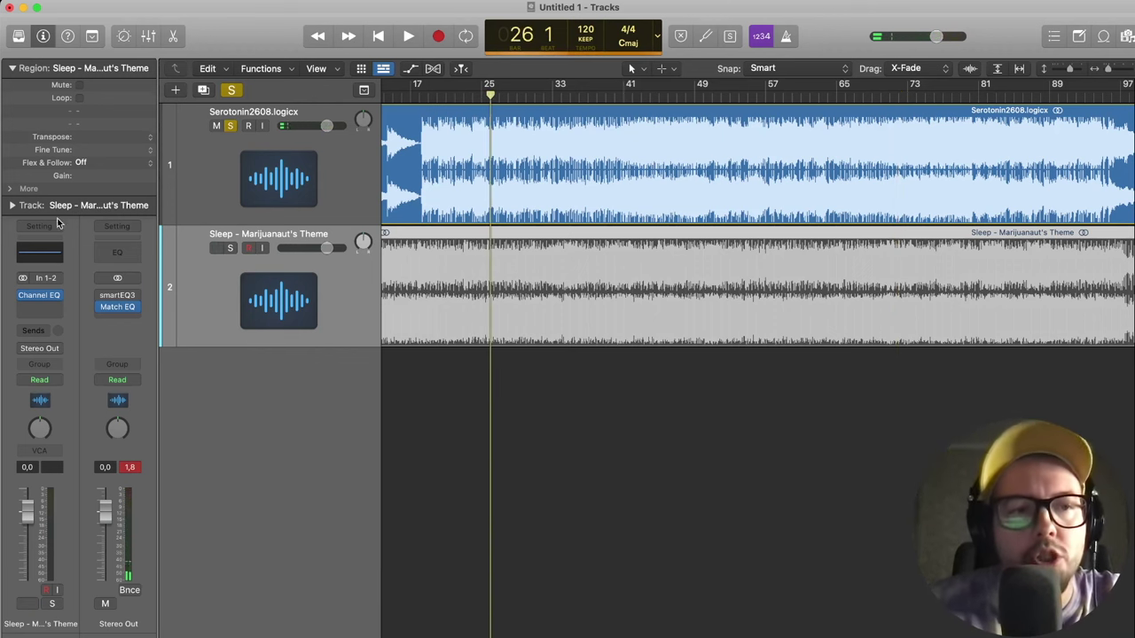
pyautogui.click(117, 307)
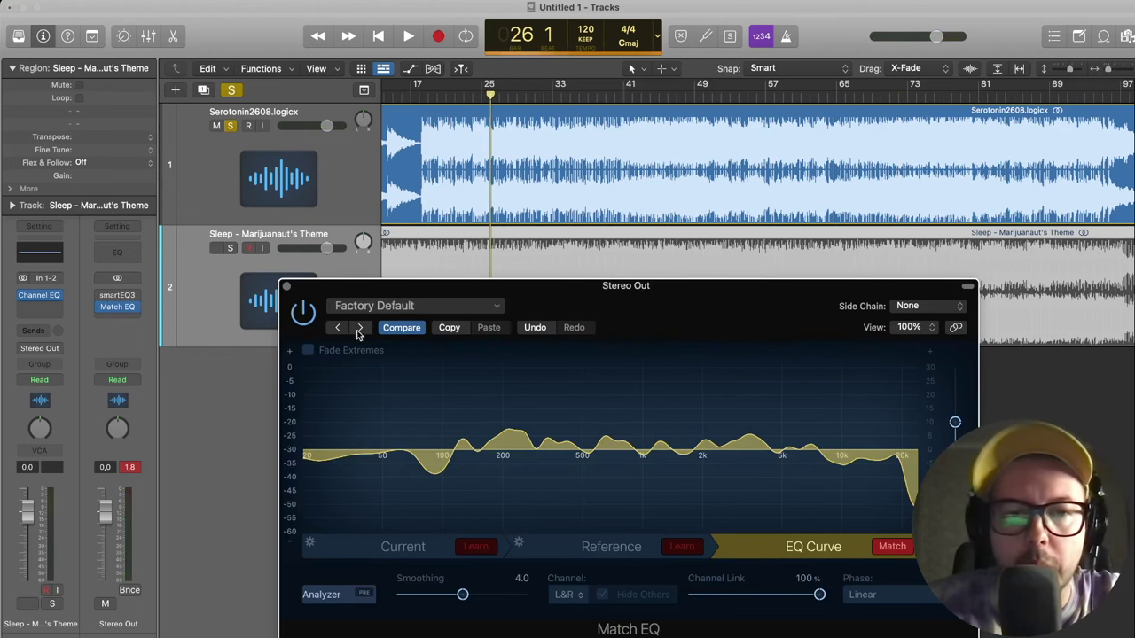
pyautogui.click(284, 287)
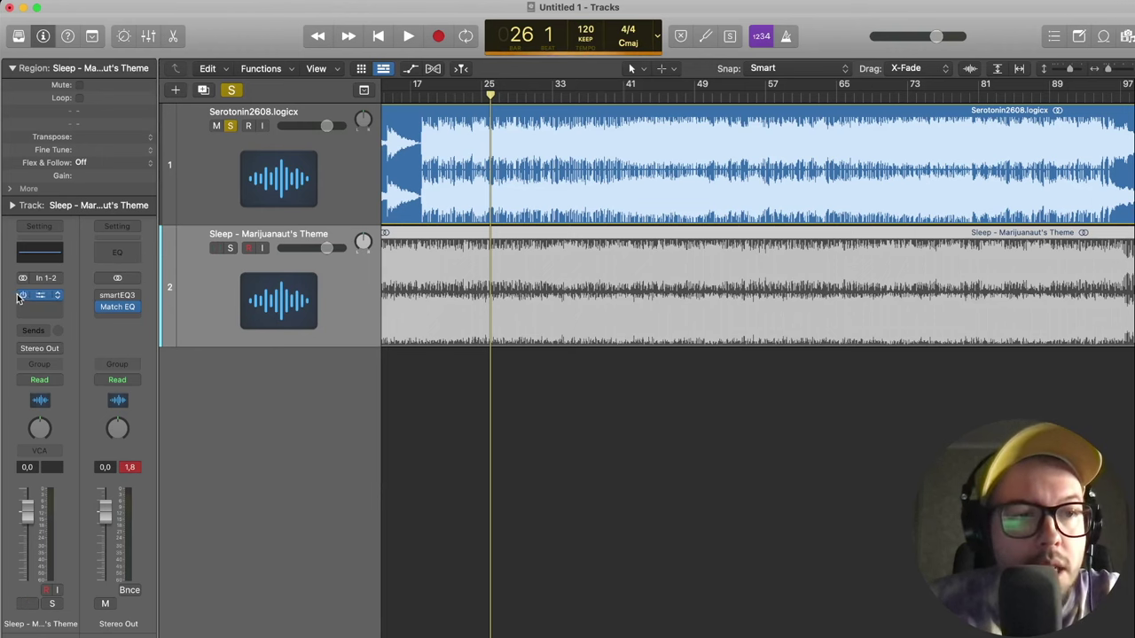
# Bypass Channel EQ and Match EQ, then enable smartEQ3 on Stereo Out and position its opened window below the ruler.
pyautogui.click(101, 296)
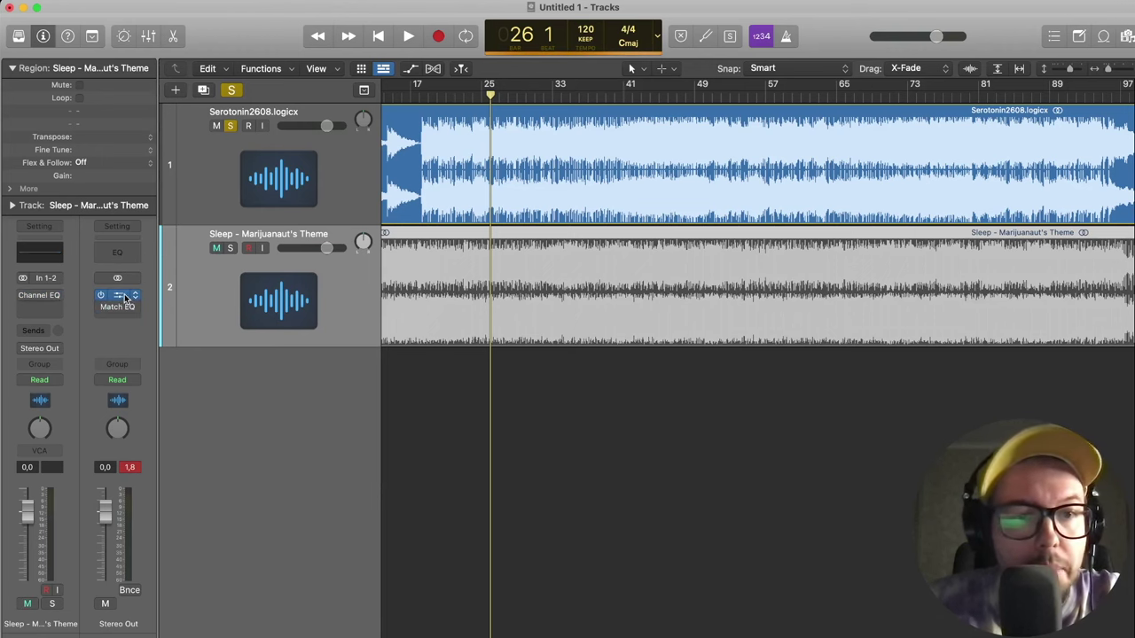
pyautogui.click(119, 296)
pyautogui.moveTo(702, 211); pyautogui.dragTo(623, 144)
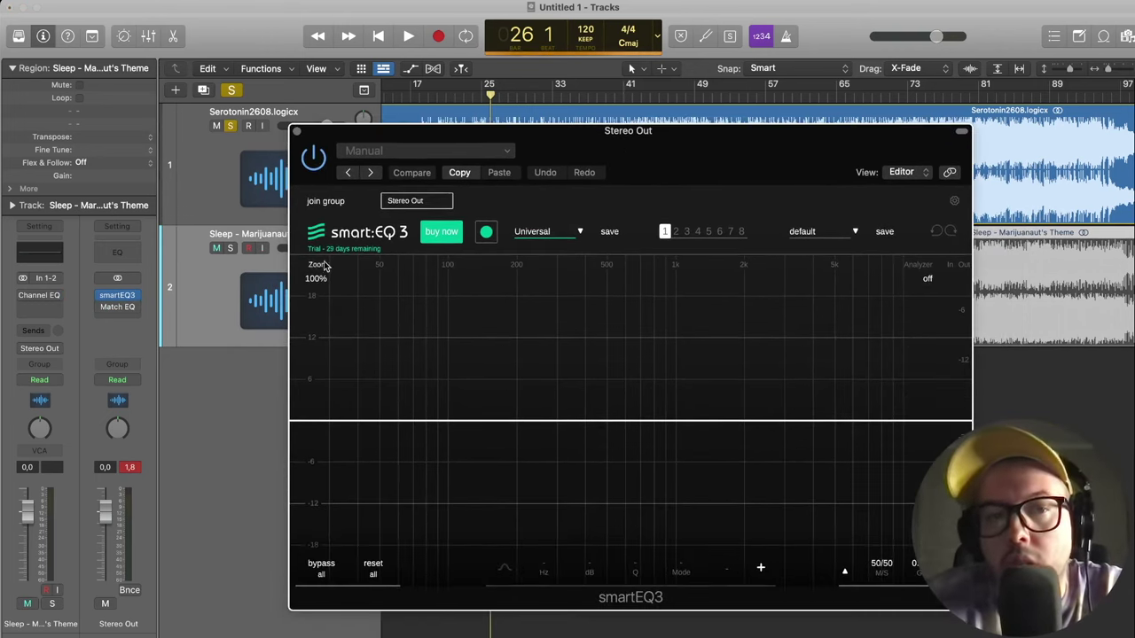
pyautogui.click(836, 231)
pyautogui.moveTo(590, 172); pyautogui.dragTo(581, 275)
# Play Serotonin2608.logicx from bar 29 and start smartEQ3's learning with the Universal profile.
pyautogui.click(516, 96)
pyautogui.press('space')
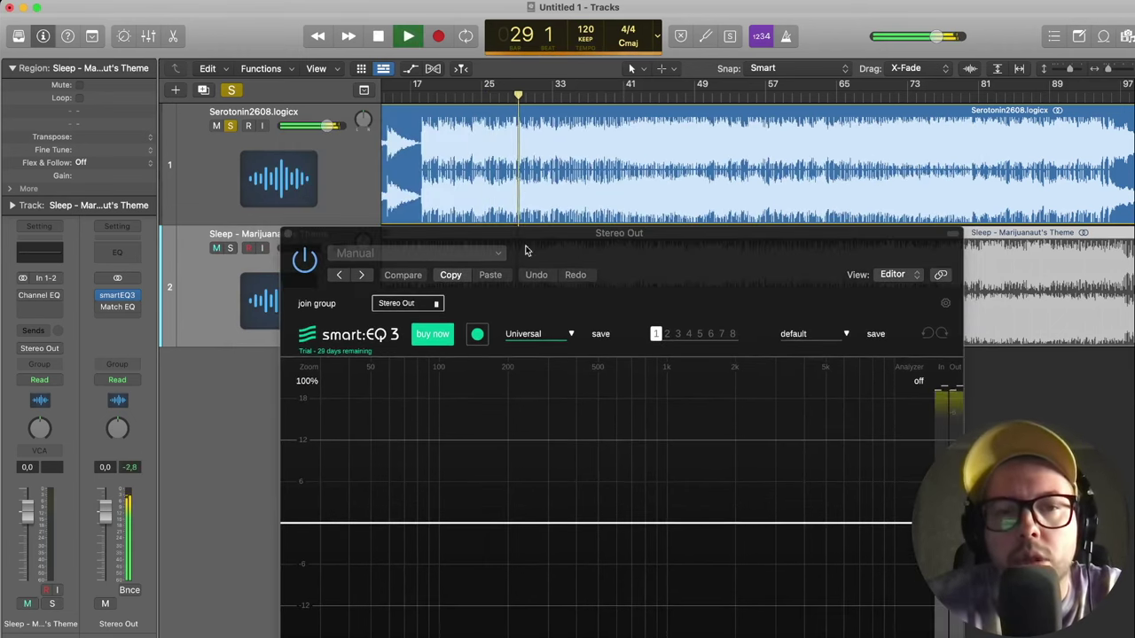
pyautogui.click(476, 342)
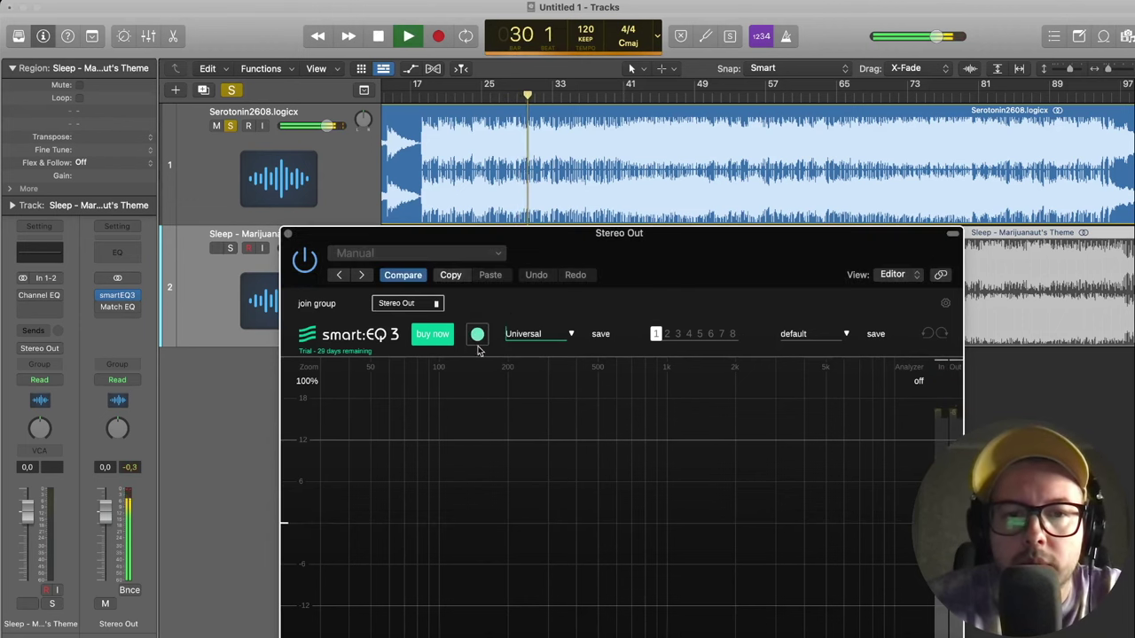
# Turn on smartEQ3's analyzer while the song plays and reposition the plug-in window to see the EQ curve.
pyautogui.moveTo(646, 254); pyautogui.dragTo(617, 160)
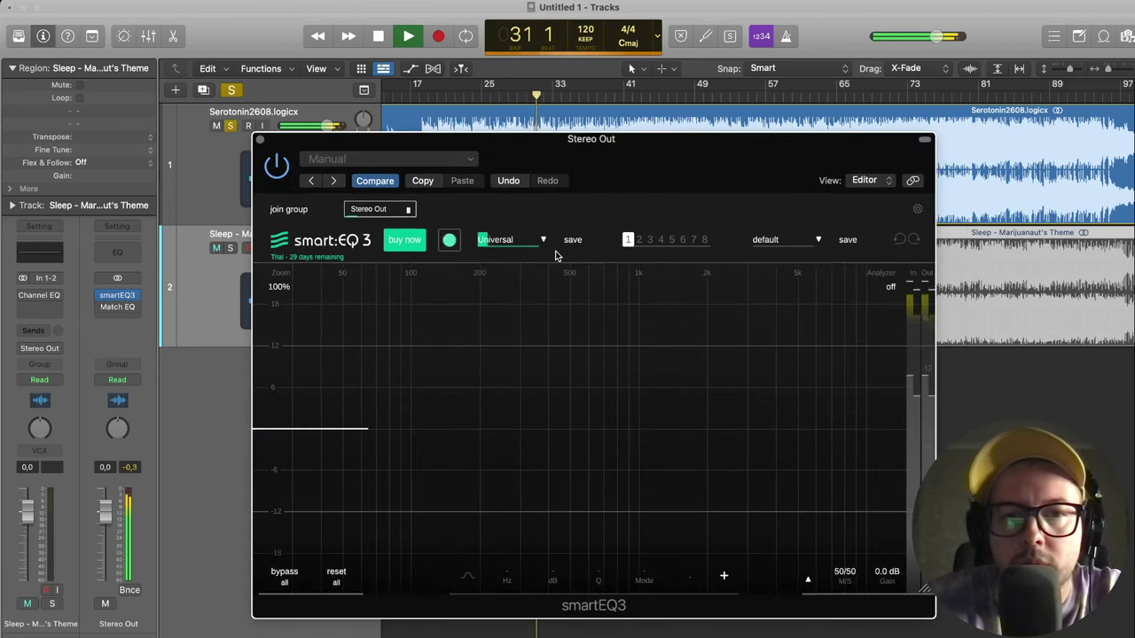
pyautogui.click(890, 286)
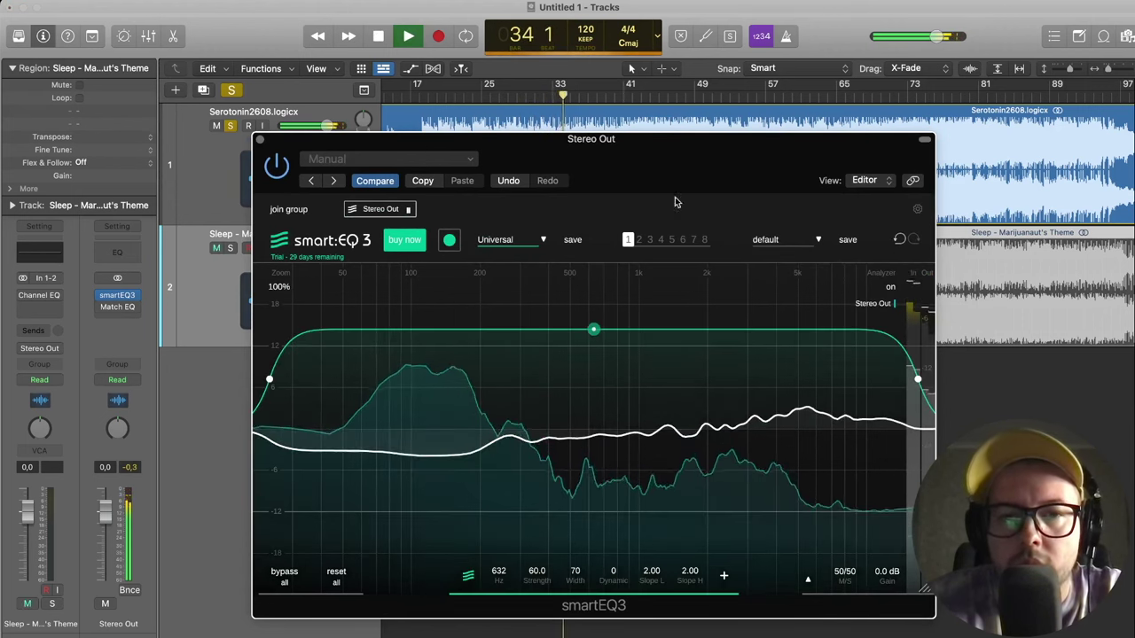
pyautogui.moveTo(664, 164); pyautogui.dragTo(679, 184)
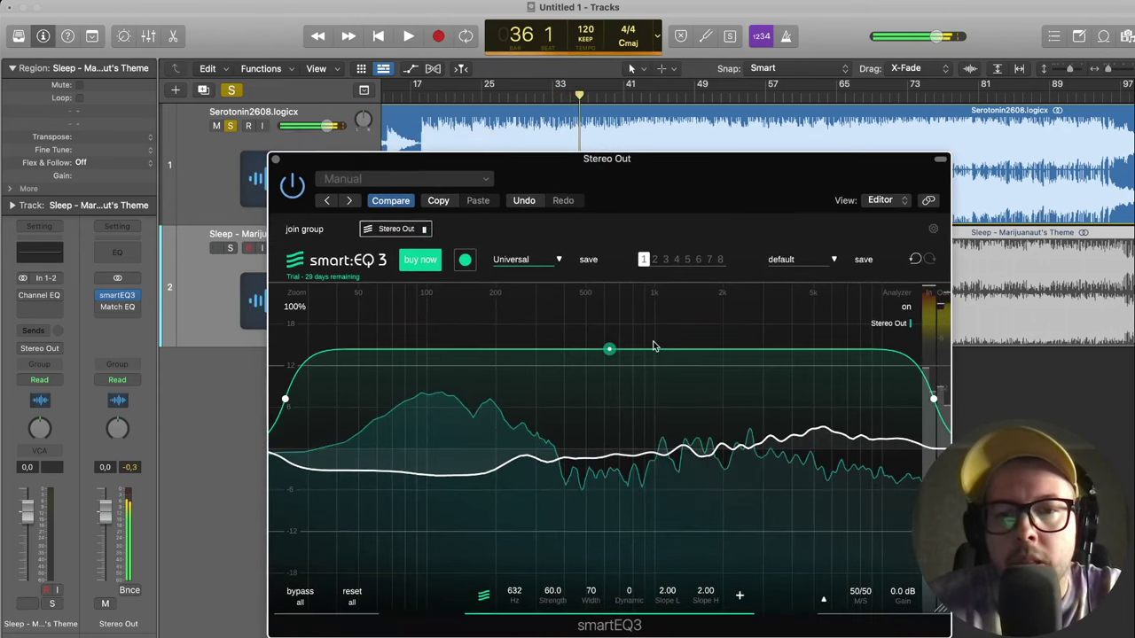
# Stop playback, set smartEQ3's main filter to strength 66.5 at 615 Hz, and close its window.
pyautogui.press('space')
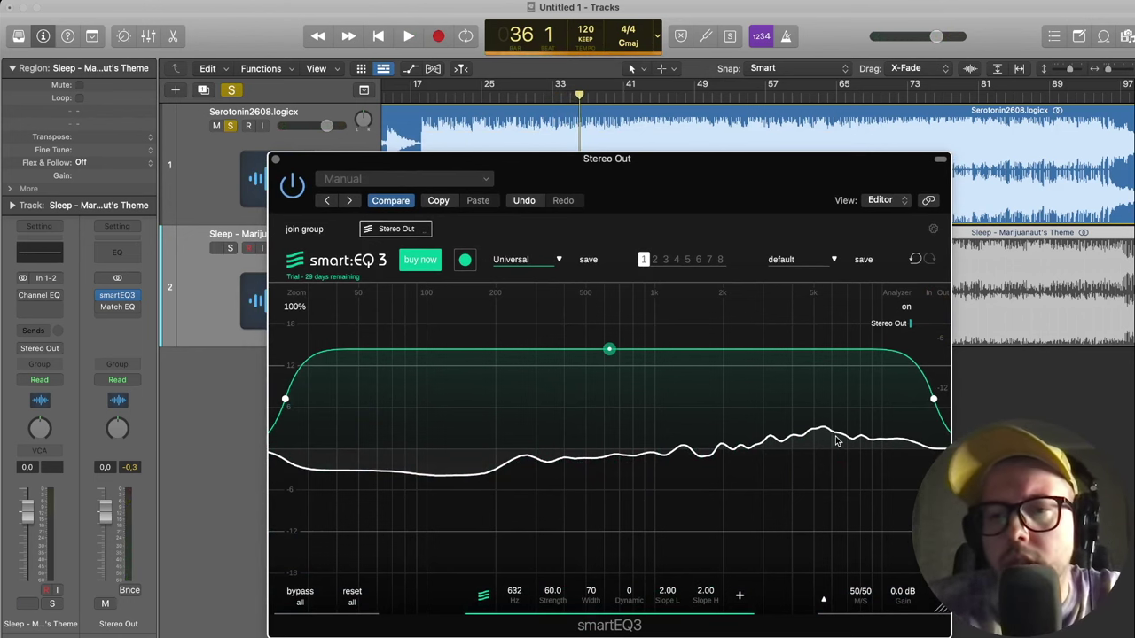
pyautogui.moveTo(602, 350)
pyautogui.mouseDown()
pyautogui.moveTo(533, 344)
pyautogui.moveTo(606, 339)
pyautogui.mouseUp()
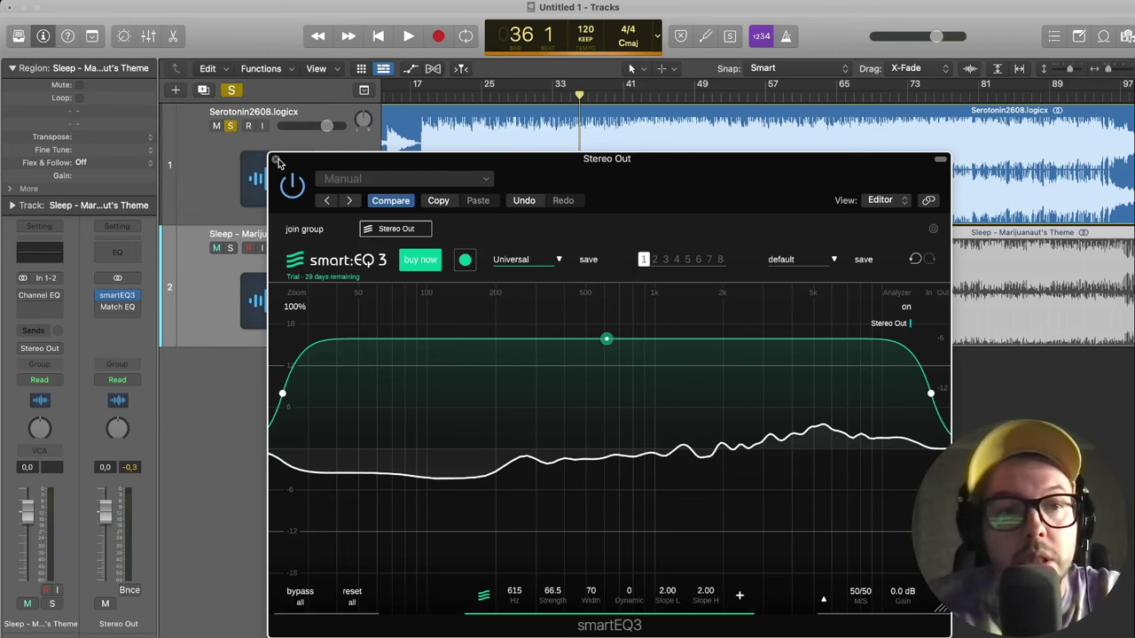
pyautogui.click(278, 162)
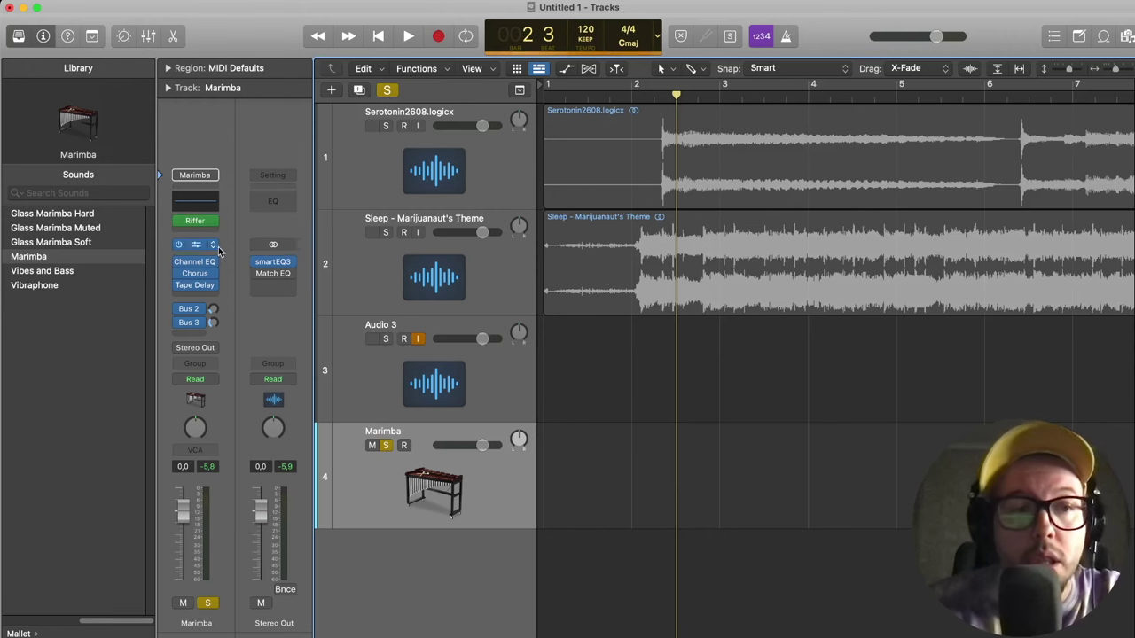
# View the Riffer sequence on the Marimba track and look through the available MIDI effects.
pyautogui.click(196, 223)
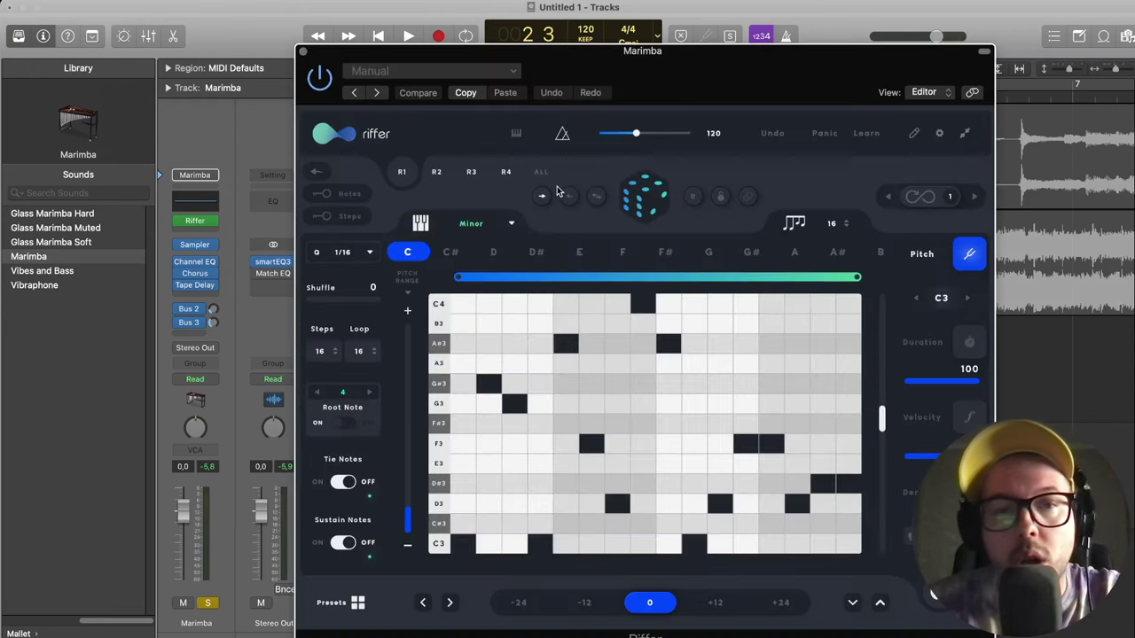
pyautogui.click(303, 53)
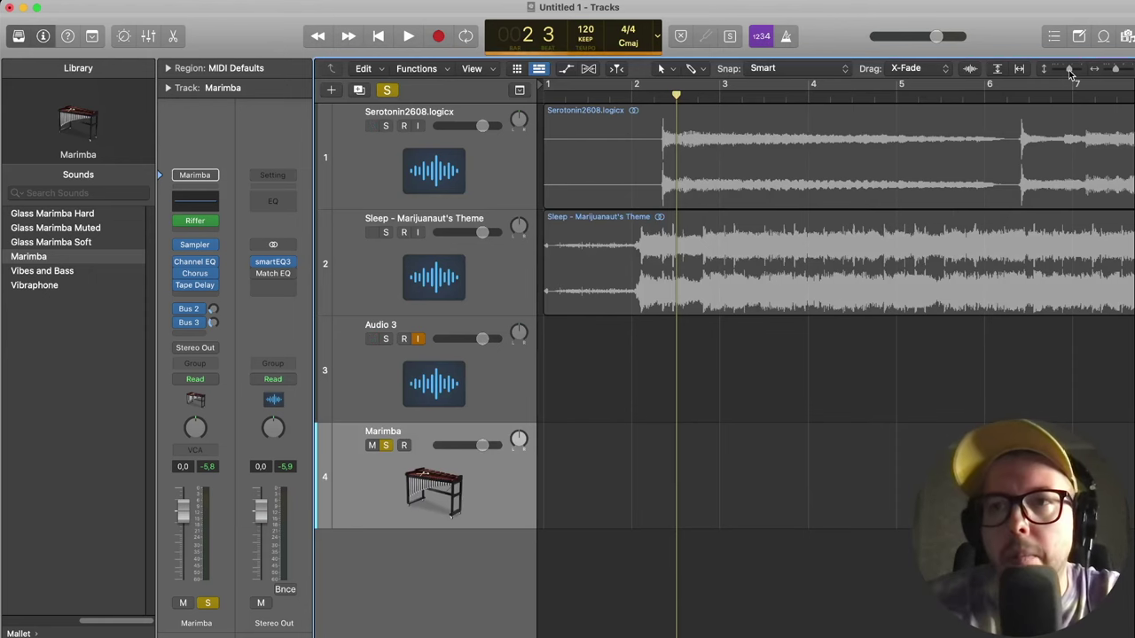
pyautogui.moveTo(1070, 74); pyautogui.dragTo(1070, 70)
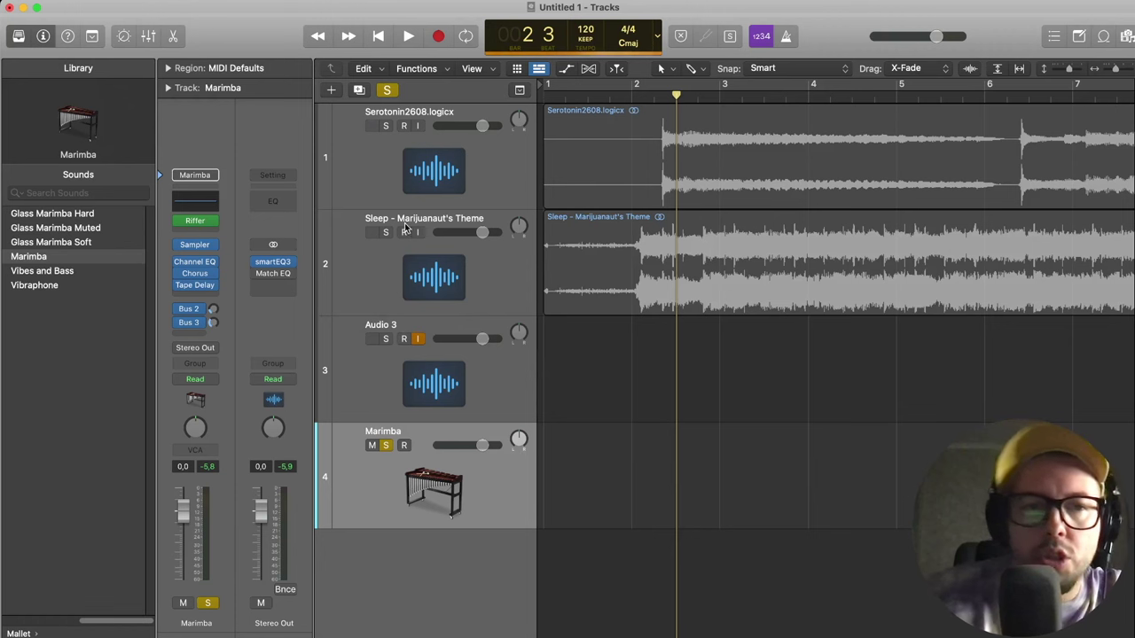
pyautogui.click(203, 230)
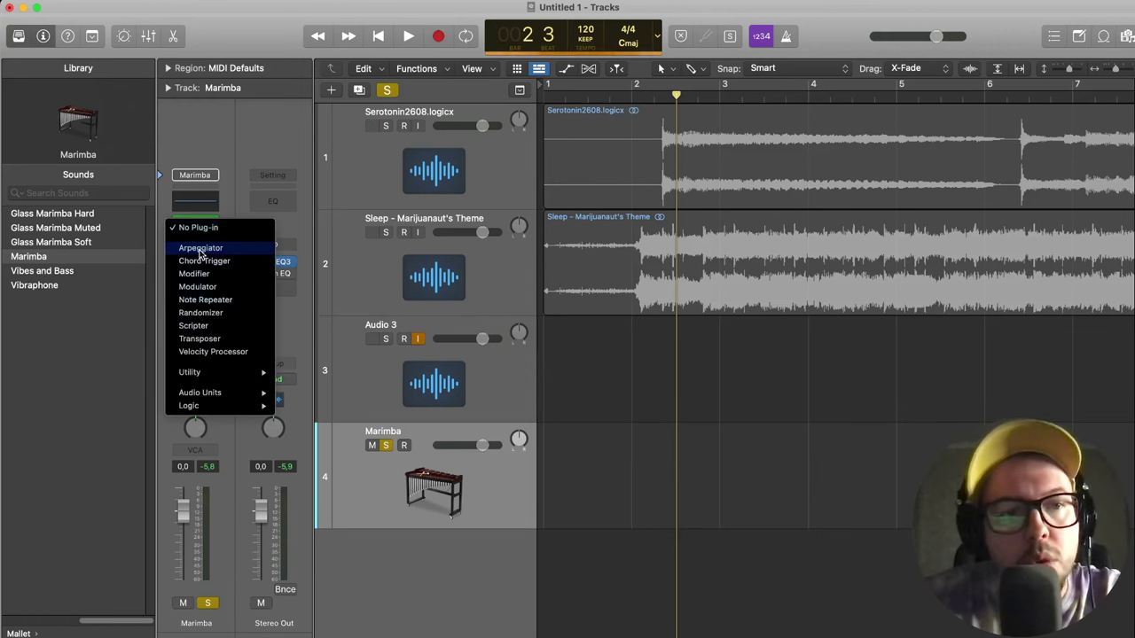
pyautogui.click(514, 506)
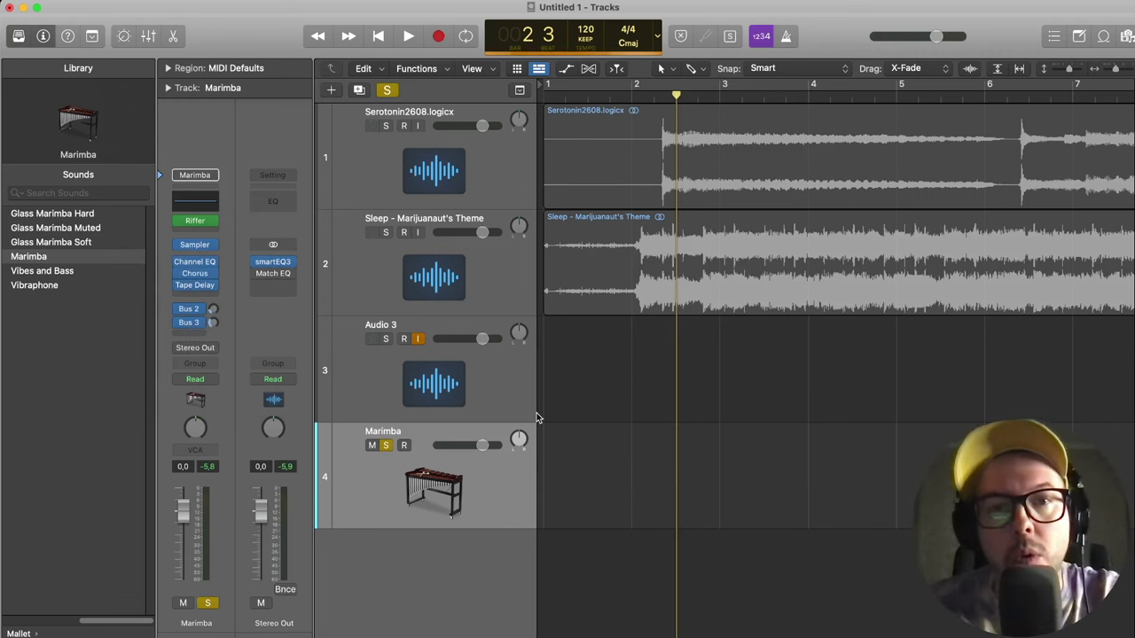
# Create an empty MIDI region from bar 1 to bar 4 on the Marimba track and cycle that range.
pyautogui.keyDown('super'); pyautogui.click(587, 477); pyautogui.keyUp('super')
pyautogui.moveTo(626, 487); pyautogui.dragTo(807, 493)
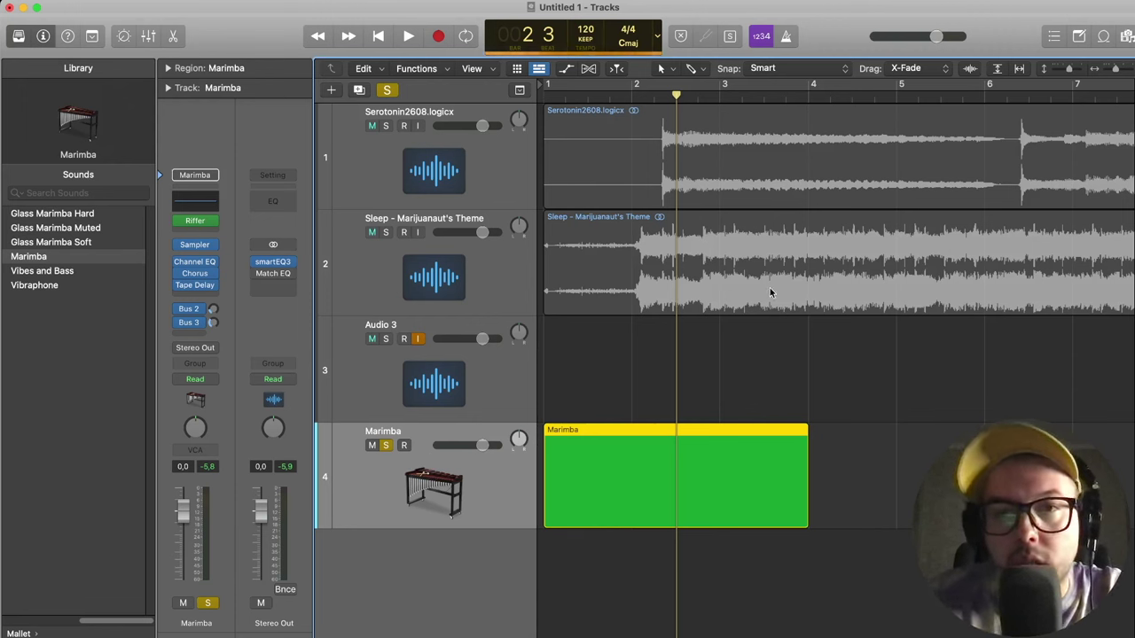
pyautogui.click(811, 89)
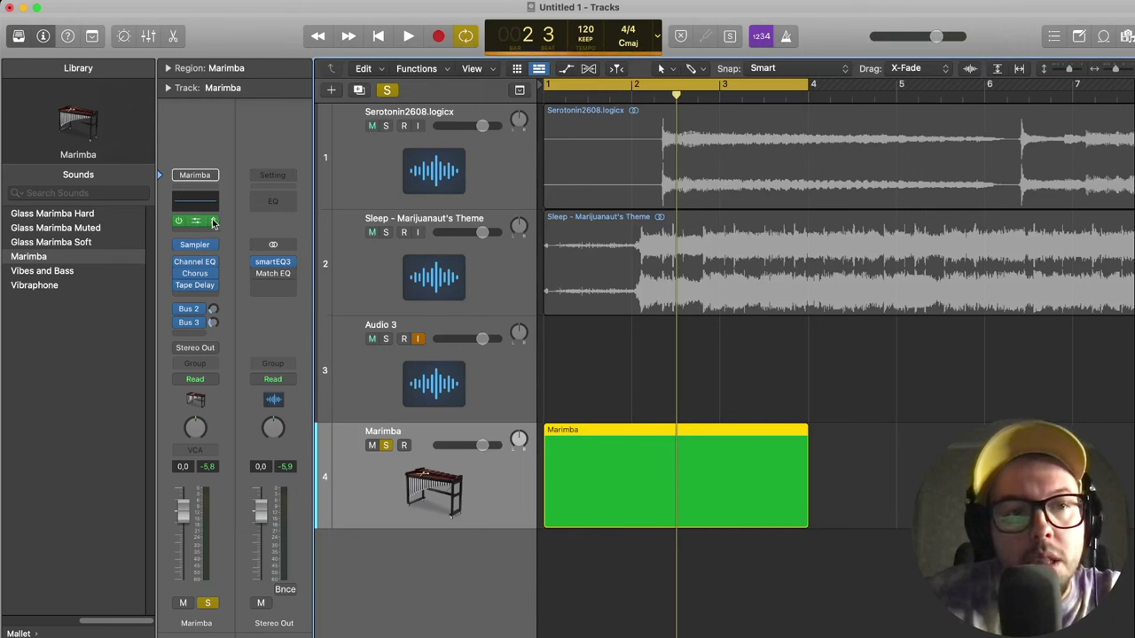
# Load a fresh Audiomodern Riffer as the Marimba track's MIDI effect and move its window fully into view.
pyautogui.click(213, 223)
pyautogui.click(210, 227)
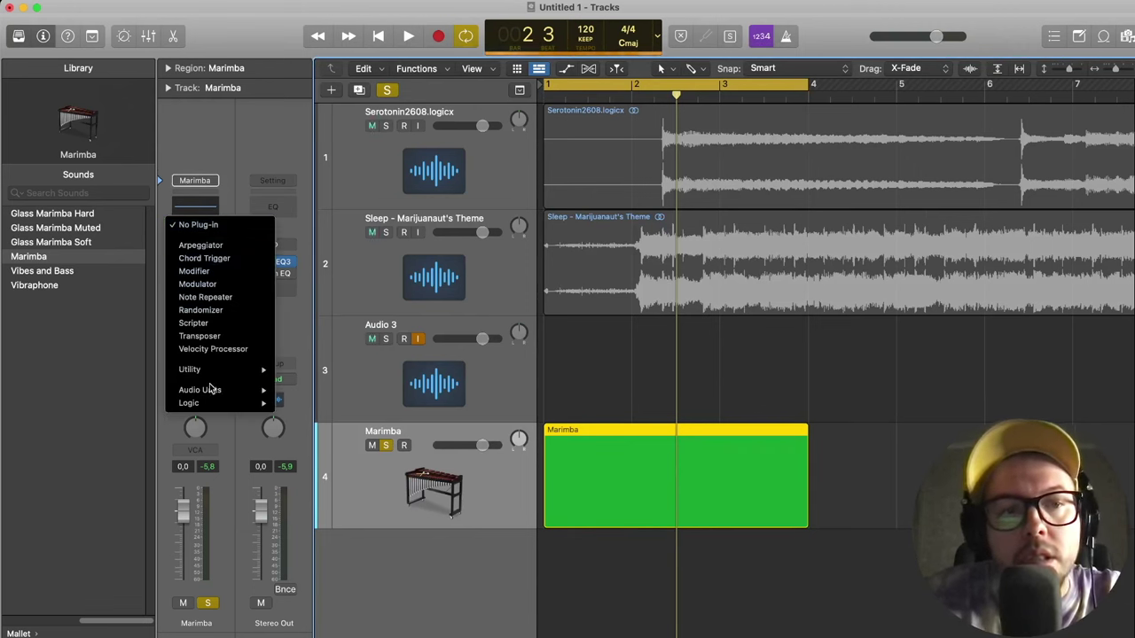
pyautogui.moveTo(212, 390)
pyautogui.moveTo(305, 395)
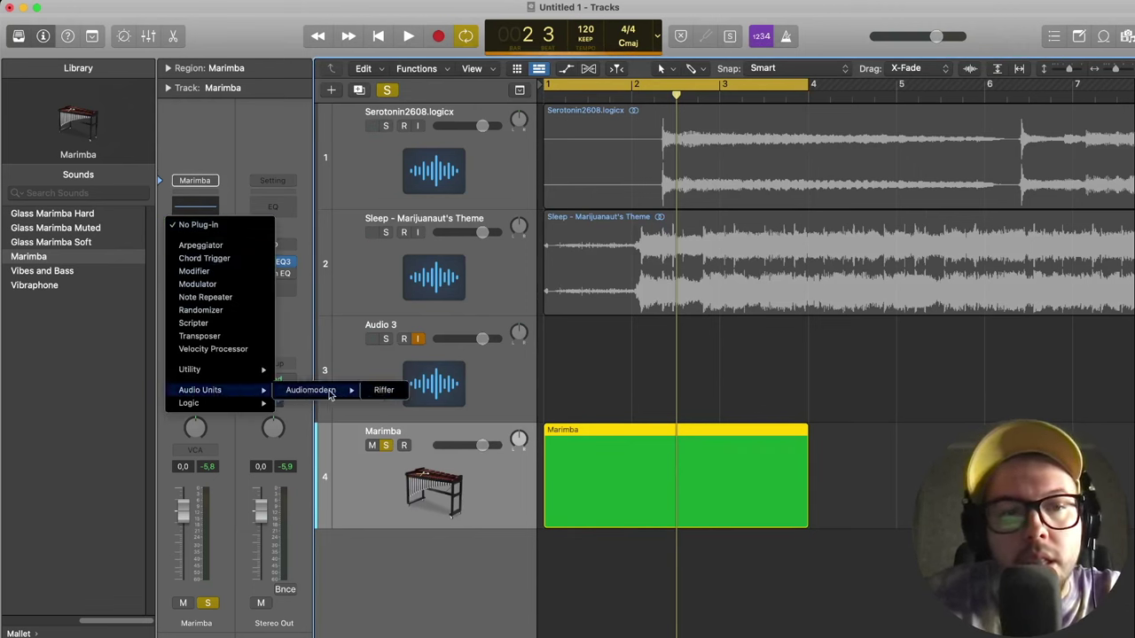
pyautogui.click(382, 390)
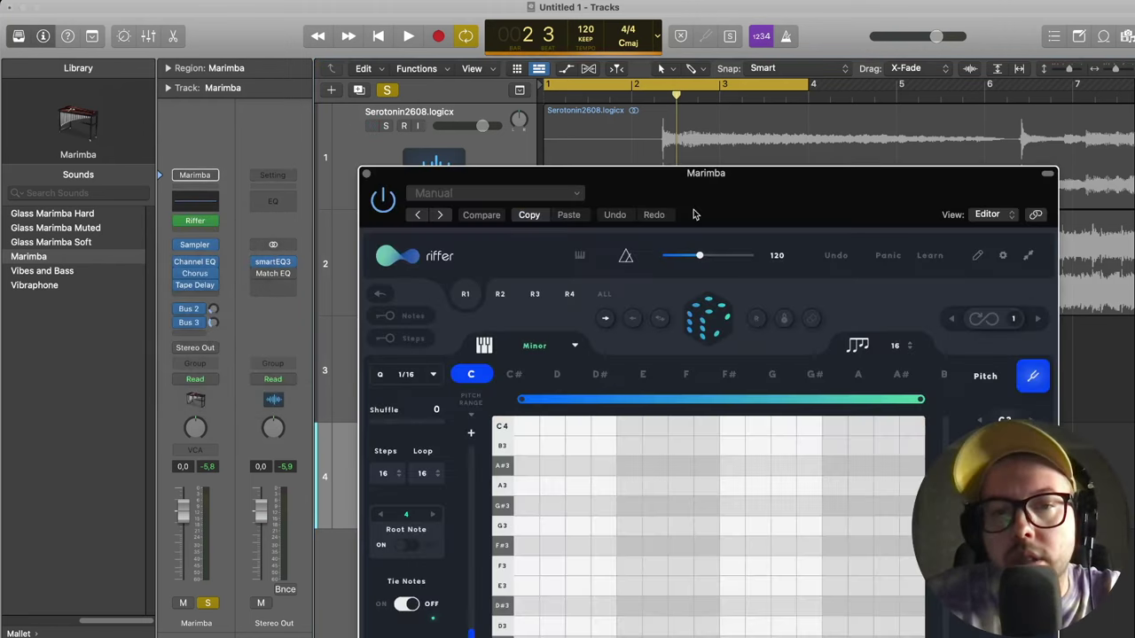
pyautogui.moveTo(687, 158); pyautogui.dragTo(728, 57)
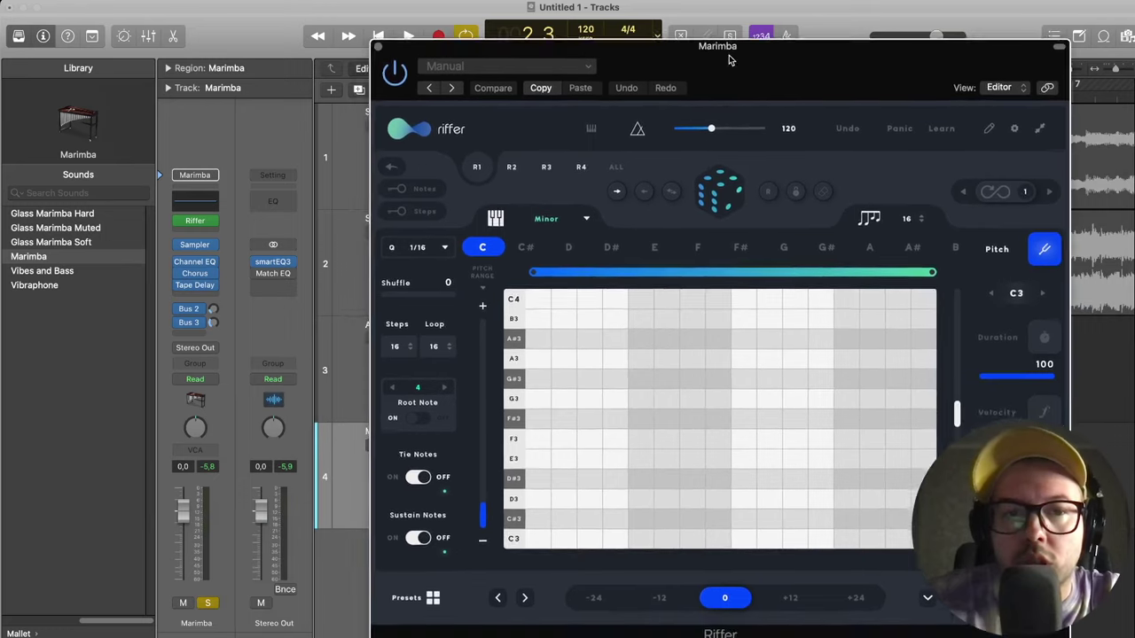
# Generate a random C minor riff in Riffer, play it, and randomize the sequence again during playback.
pyautogui.click(718, 200)
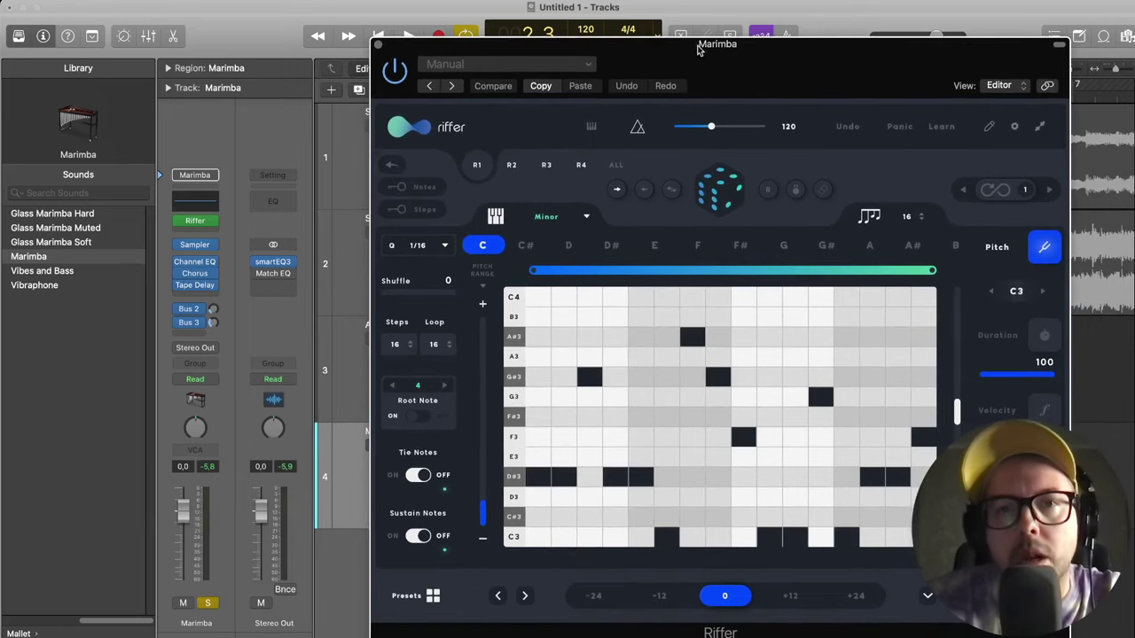
pyautogui.moveTo(698, 49); pyautogui.dragTo(654, 60)
pyautogui.press('space')
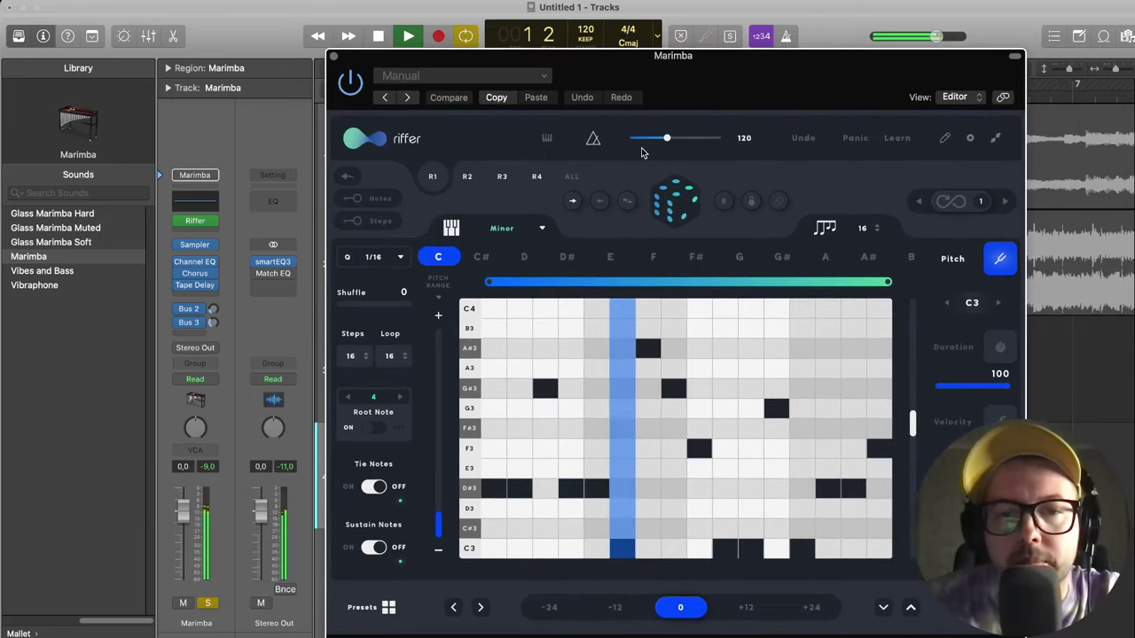
pyautogui.click(679, 207)
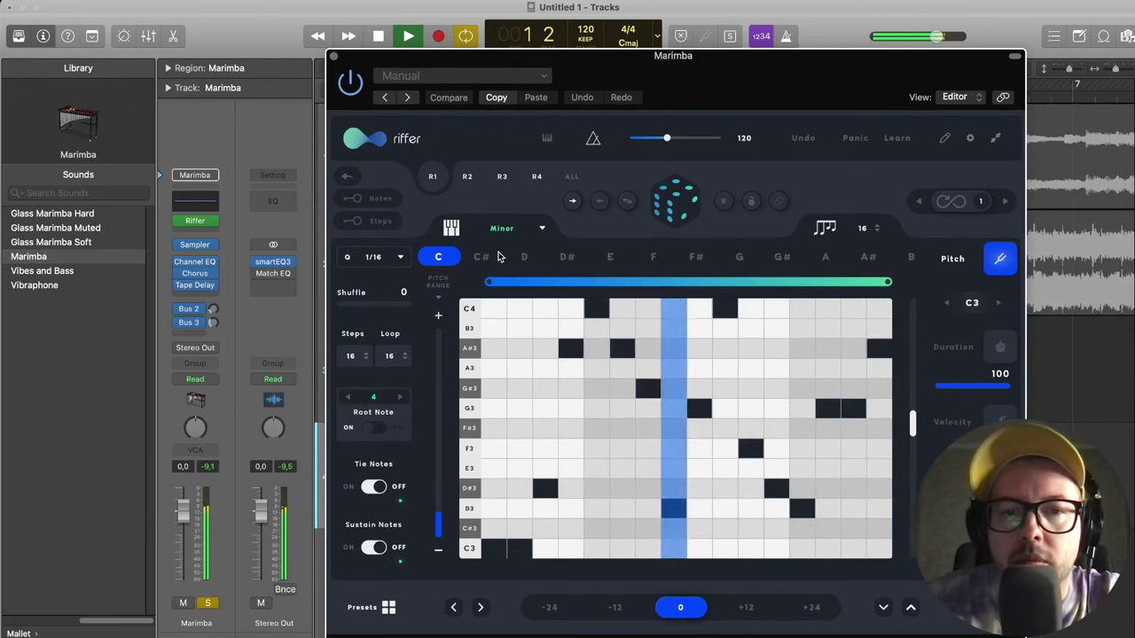
# Try D as Riffer's root note, return it to C, and browse the higher octaves of the note grid.
pyautogui.click(523, 256)
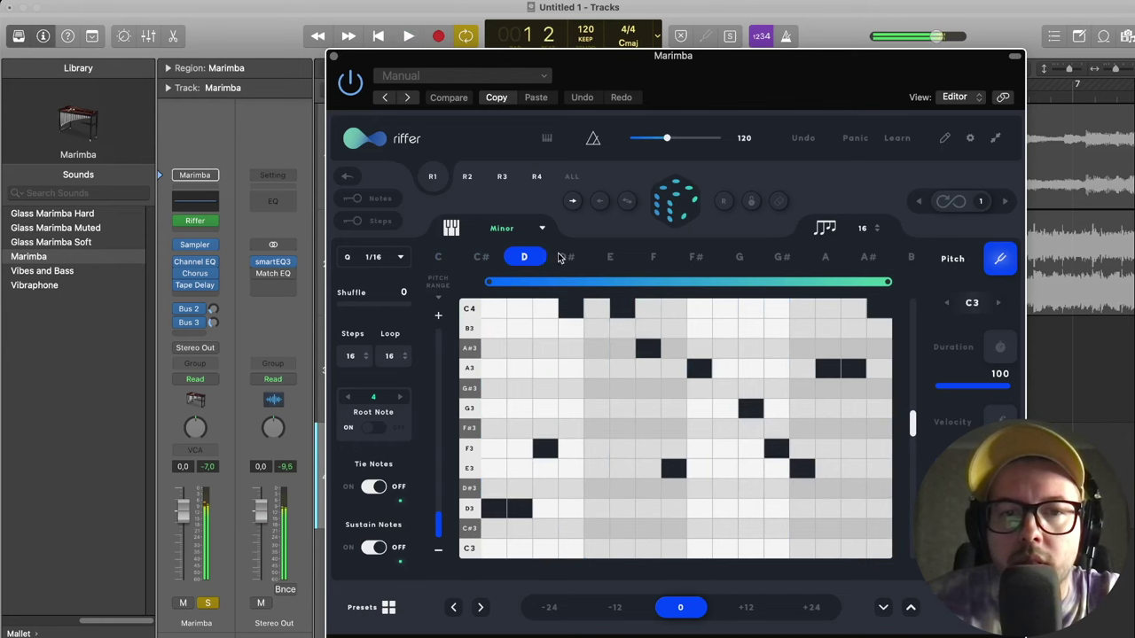
pyautogui.click(438, 256)
pyautogui.moveTo(888, 282); pyautogui.dragTo(908, 296)
pyautogui.scroll(15, 495, 386)
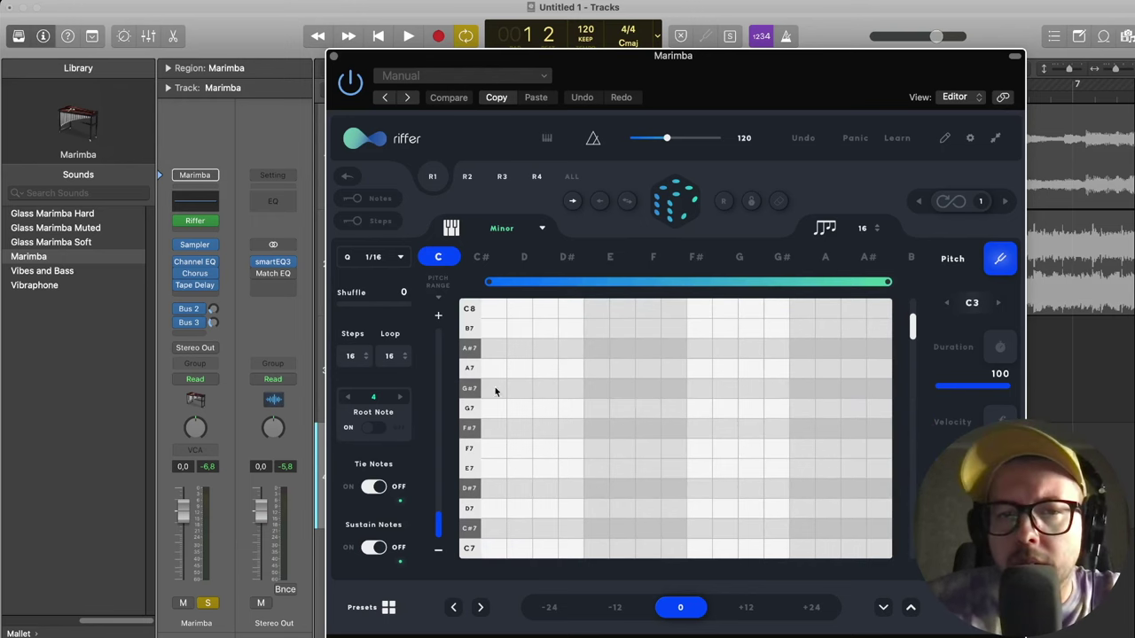
pyautogui.scroll(-15, 486, 381)
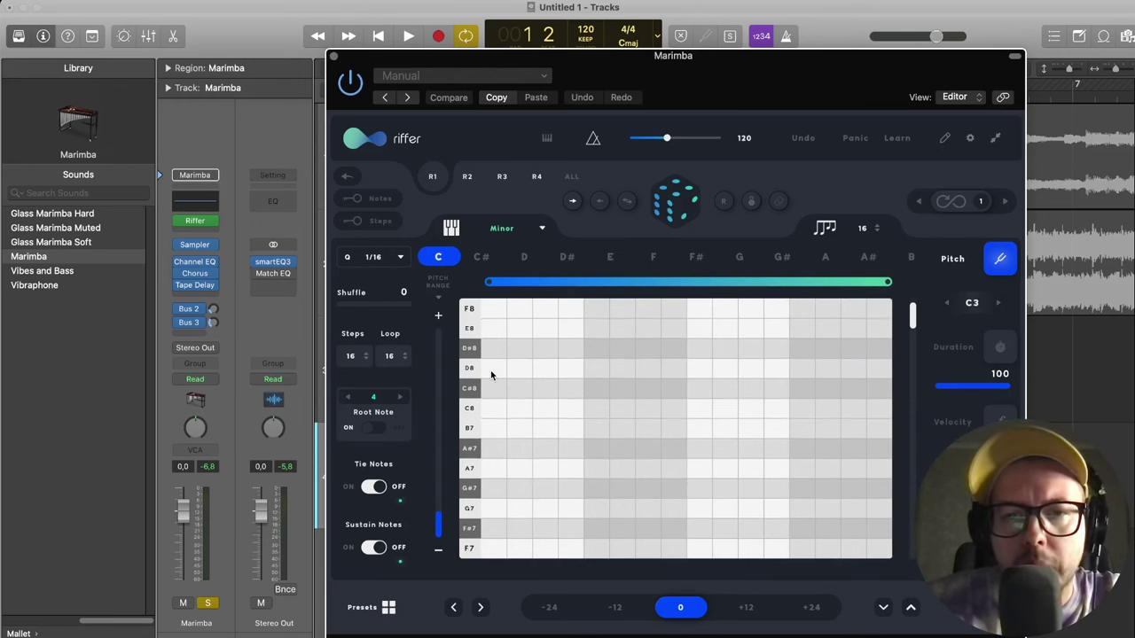
# Randomize Riffer's sequence once more, audition it on the marimba, and close the plug-in.
pyautogui.click(671, 206)
pyautogui.press('space')
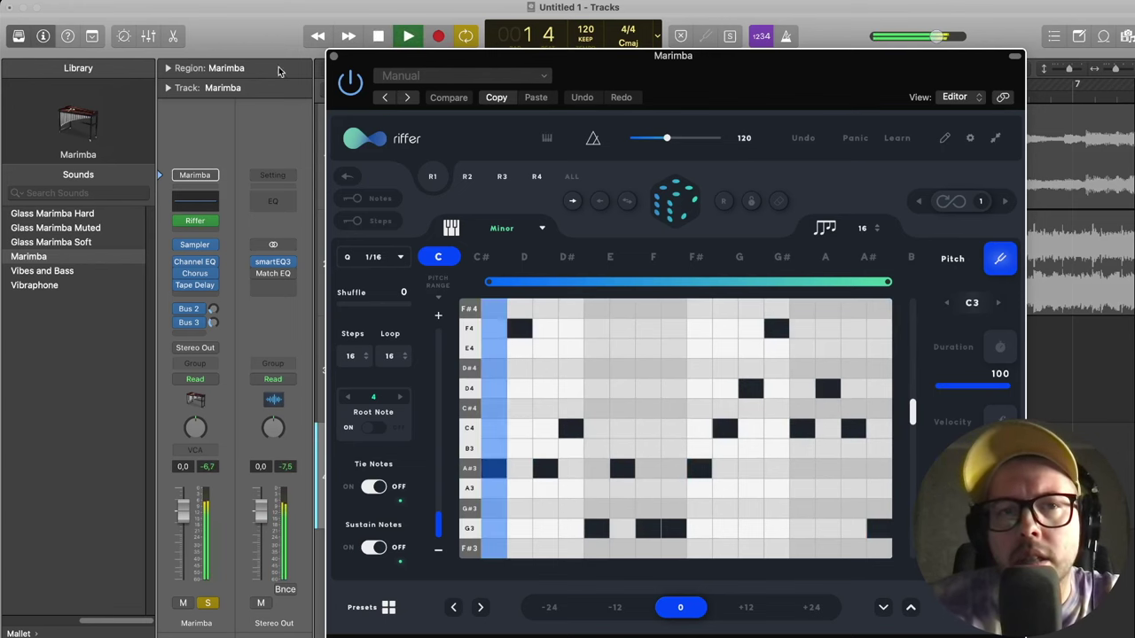
pyautogui.press('space')
pyautogui.click(333, 56)
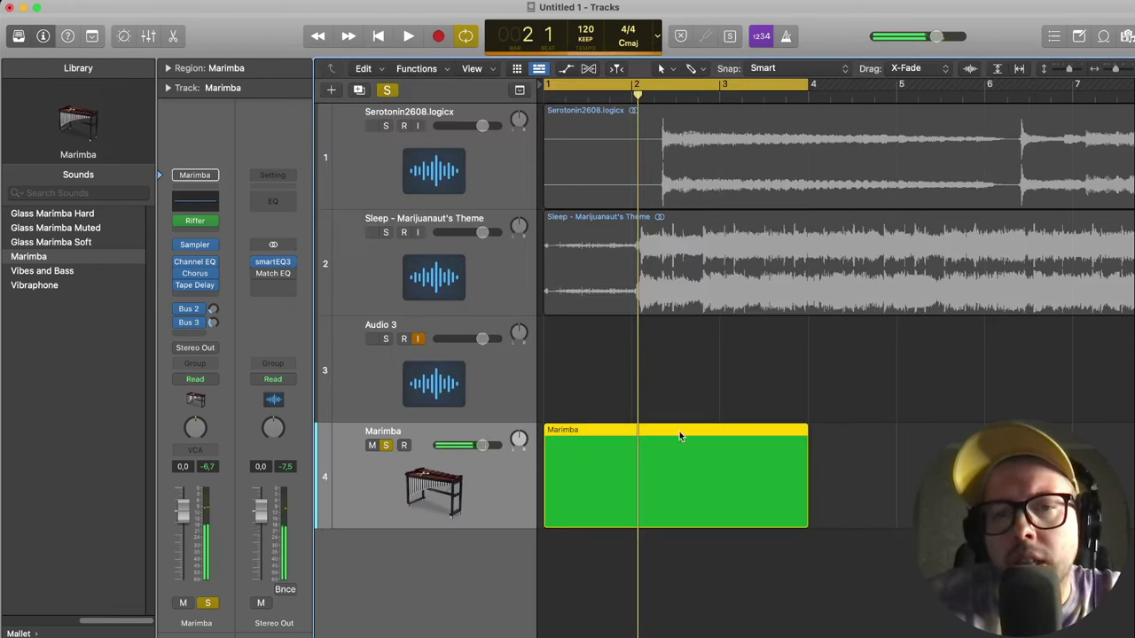
# Bypass Riffer and insert Arpeggiator below it as a MIDI effect on the Marimba track, closing its window.
pyautogui.click(202, 233)
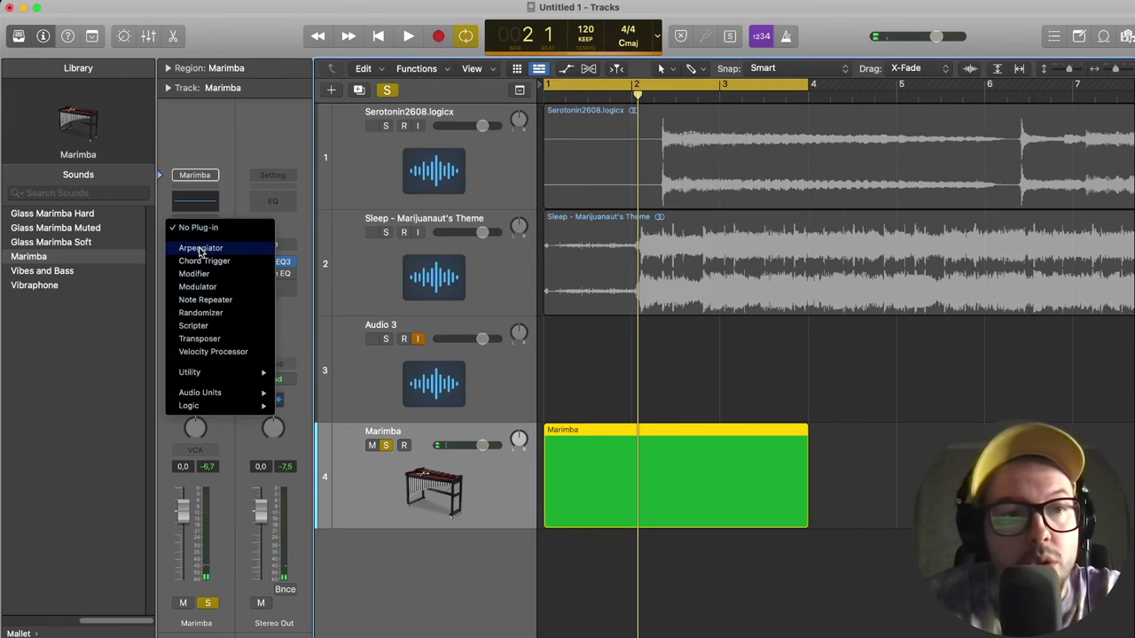
pyautogui.click(471, 338)
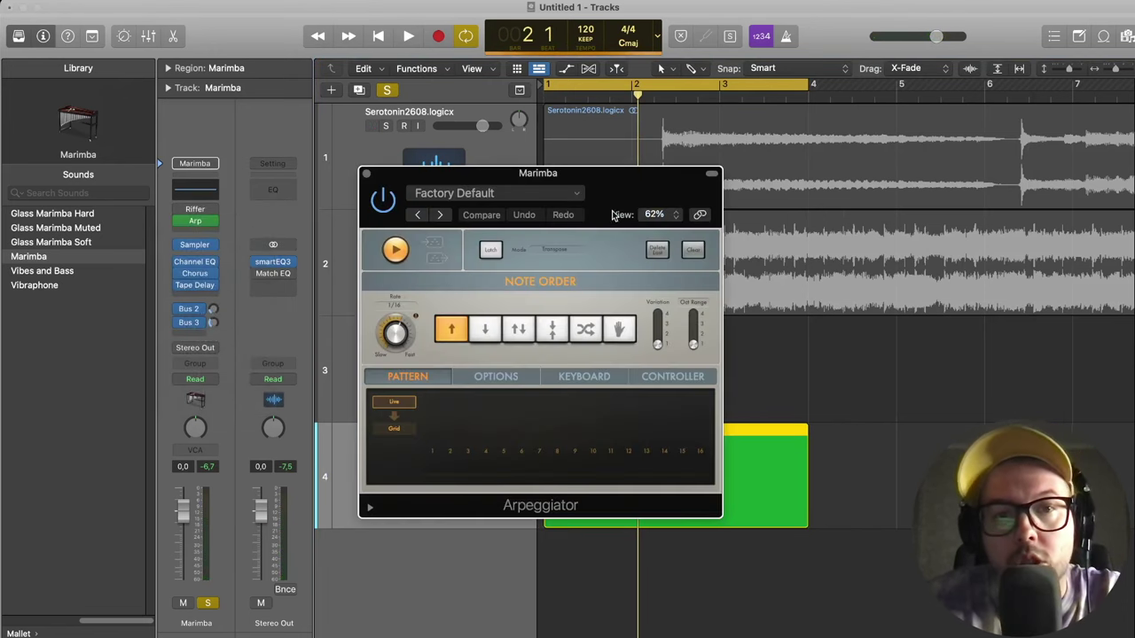
pyautogui.moveTo(525, 176); pyautogui.dragTo(360, 86)
pyautogui.click(199, 82)
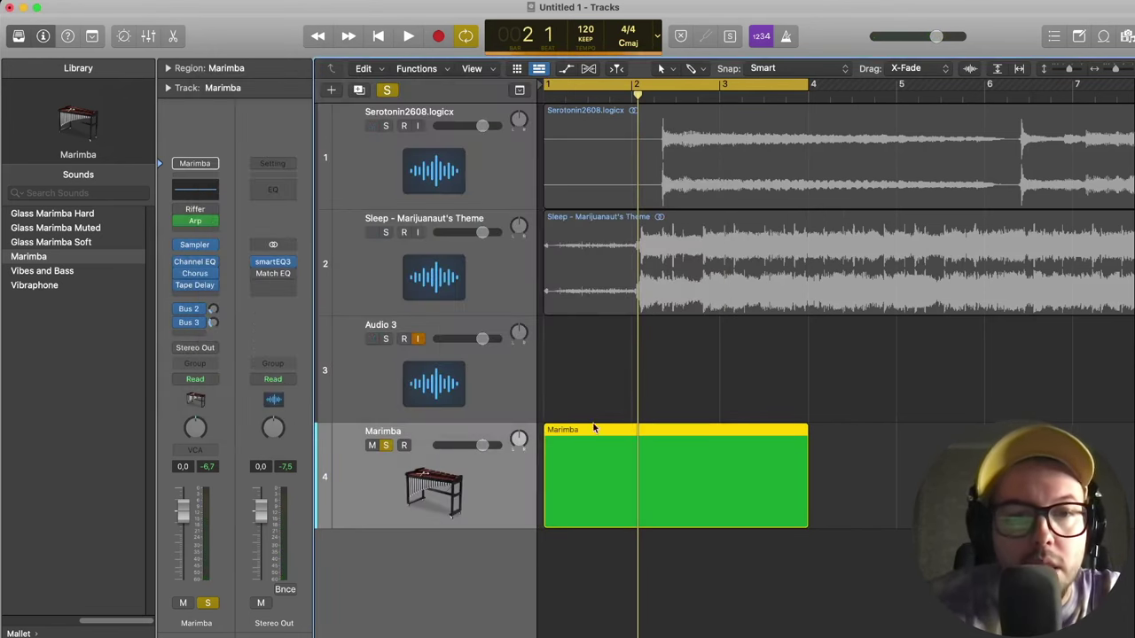
# Open the Marimba region in the Piano Roll and add a C3 note spanning the whole region.
pyautogui.doubleClick(582, 485)
pyautogui.click(553, 530)
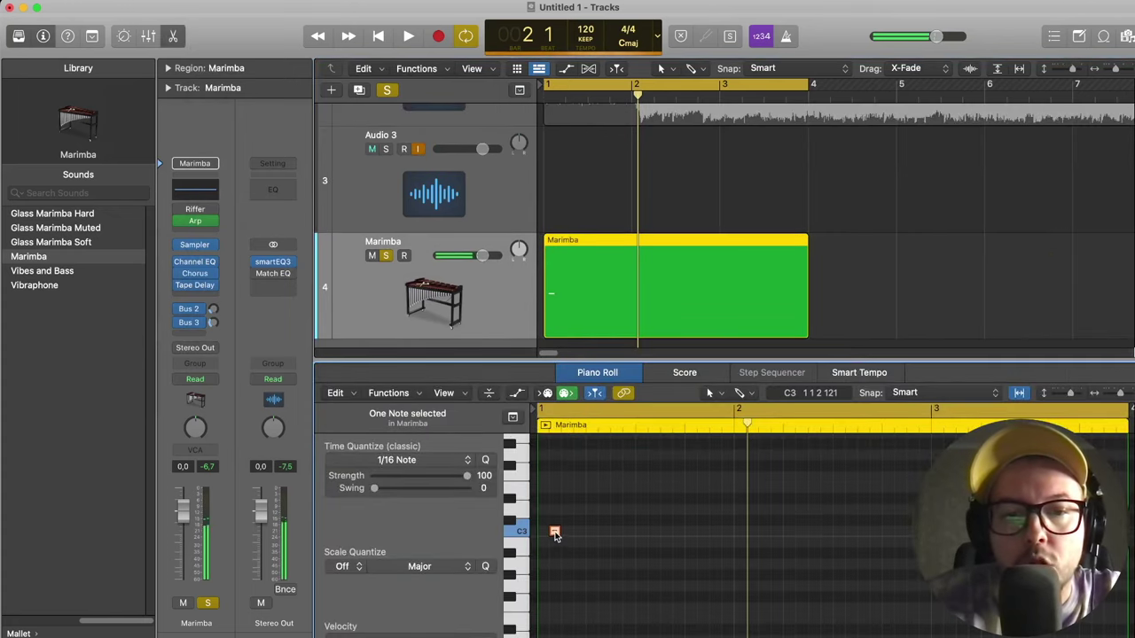
pyautogui.moveTo(559, 530)
pyautogui.mouseDown()
pyautogui.moveTo(911, 531)
pyautogui.moveTo(836, 538)
pyautogui.moveTo(860, 534)
pyautogui.mouseUp()
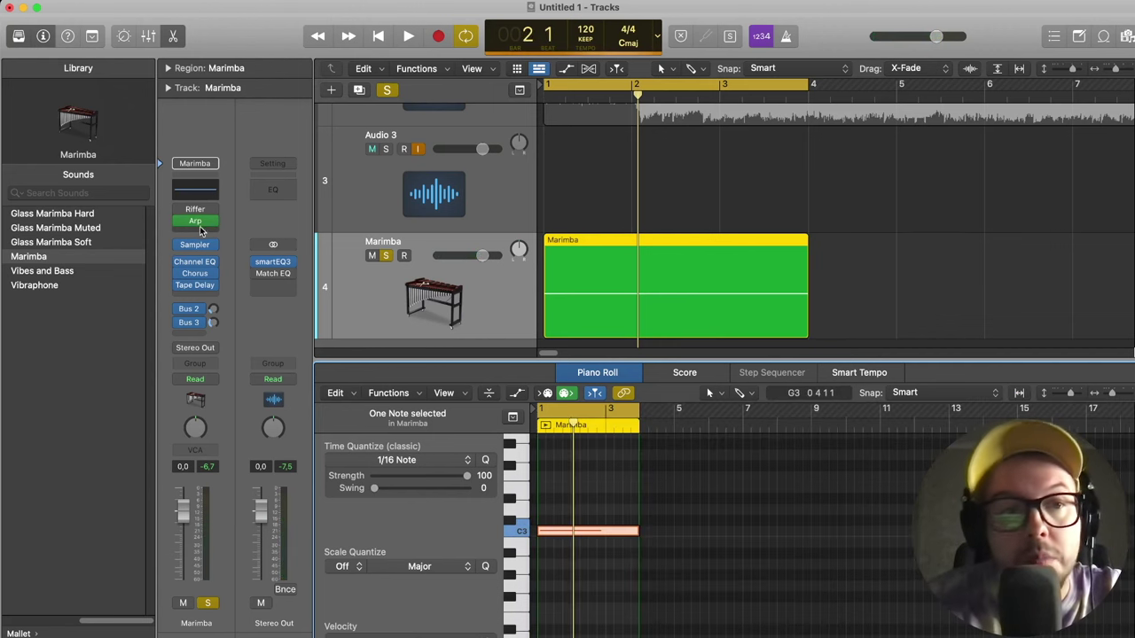
# Insert Chord Trigger as a further MIDI effect on Marimba and load its Guitar Open Chords preset.
pyautogui.click(202, 235)
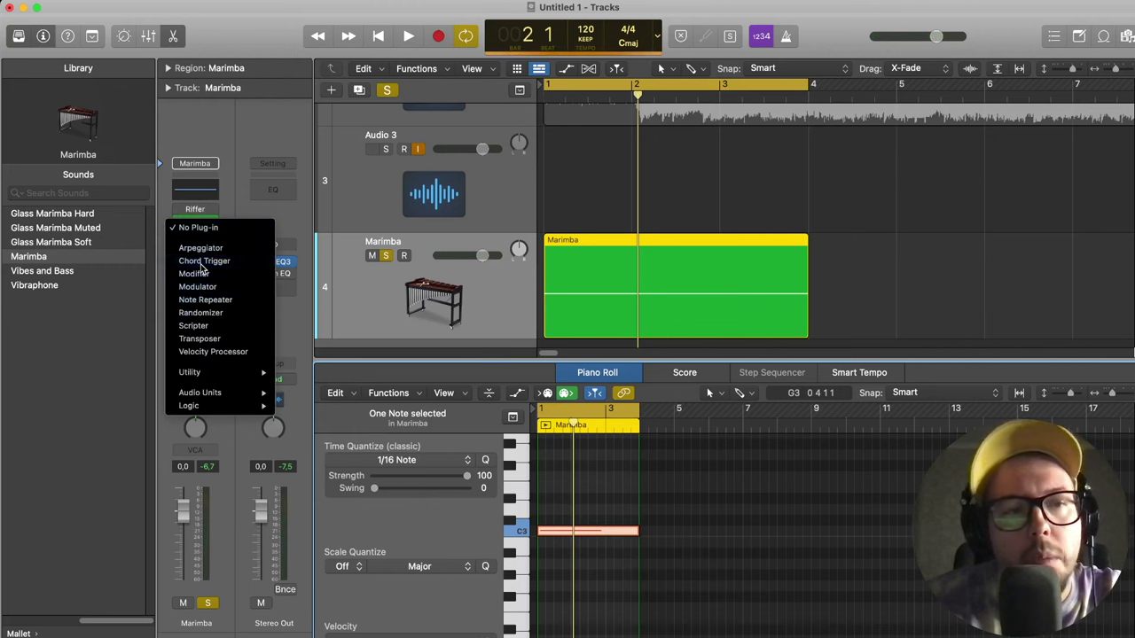
pyautogui.click(204, 259)
pyautogui.click(440, 197)
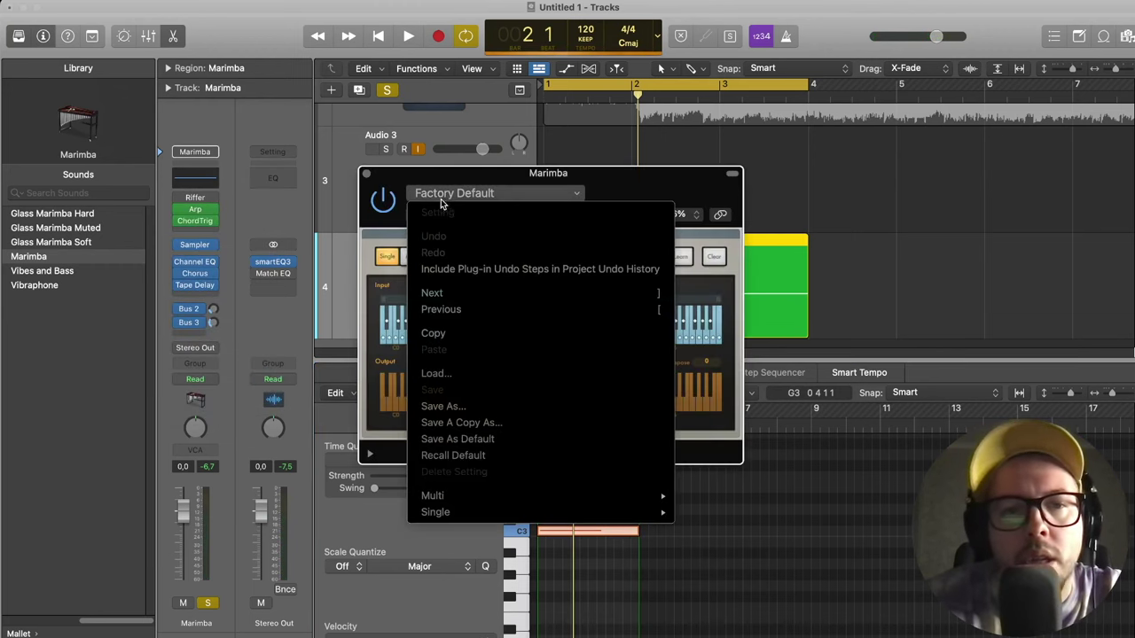
pyautogui.click(449, 179)
pyautogui.click(440, 214)
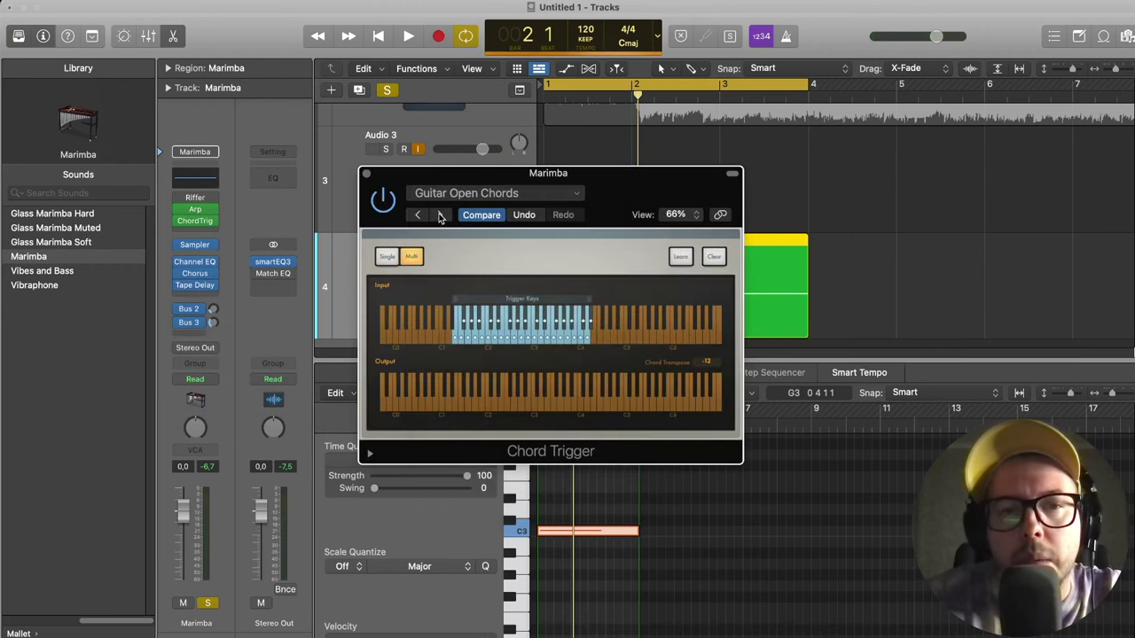
# Place Chord Trigger ahead of Arpeggiator in the MIDI effects chain, open Arpeggiator, and play the region.
pyautogui.click(204, 213)
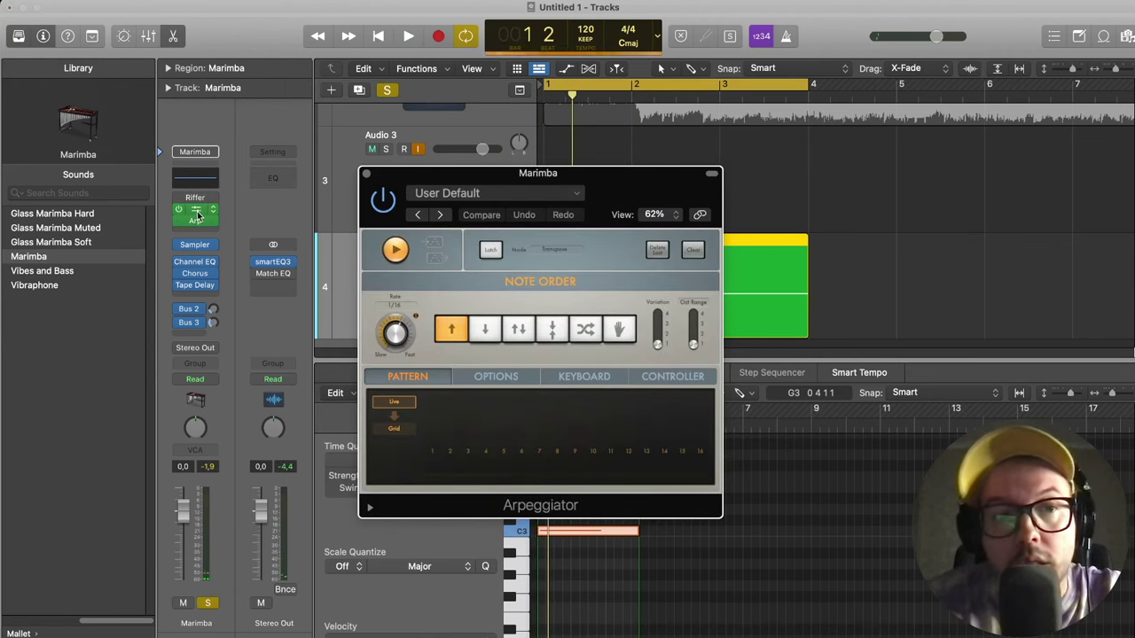
pyautogui.press('space')
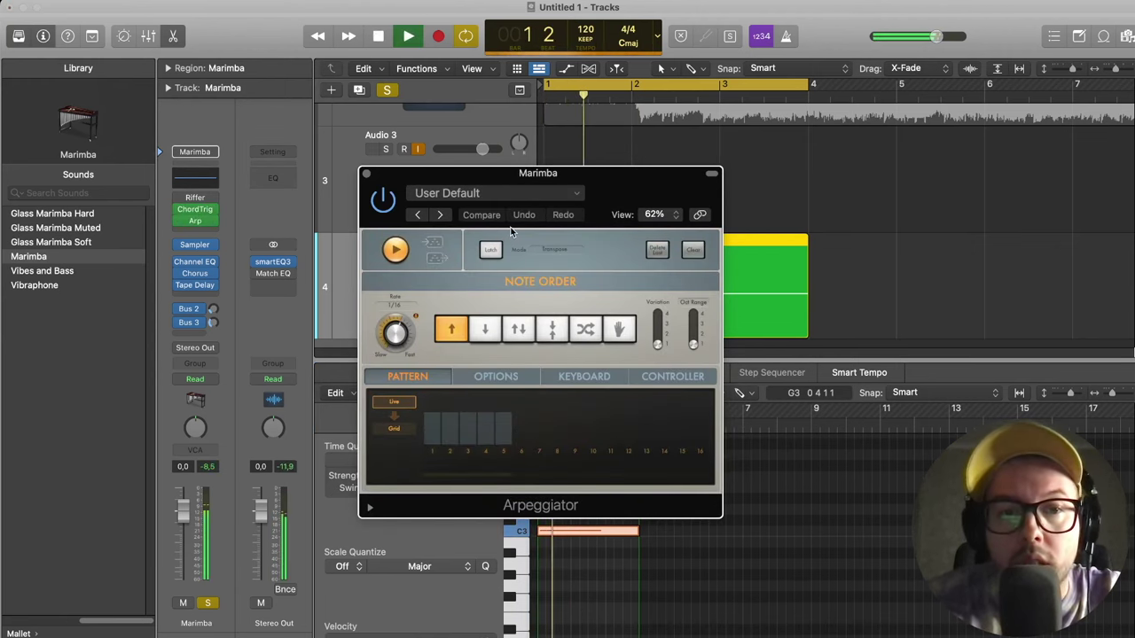
# Audition successive Arpeggiator presets on the Marimba region, including #default1, Arcade Trills, Bouncing Funk and Chord Cycle 01.
pyautogui.click(438, 216)
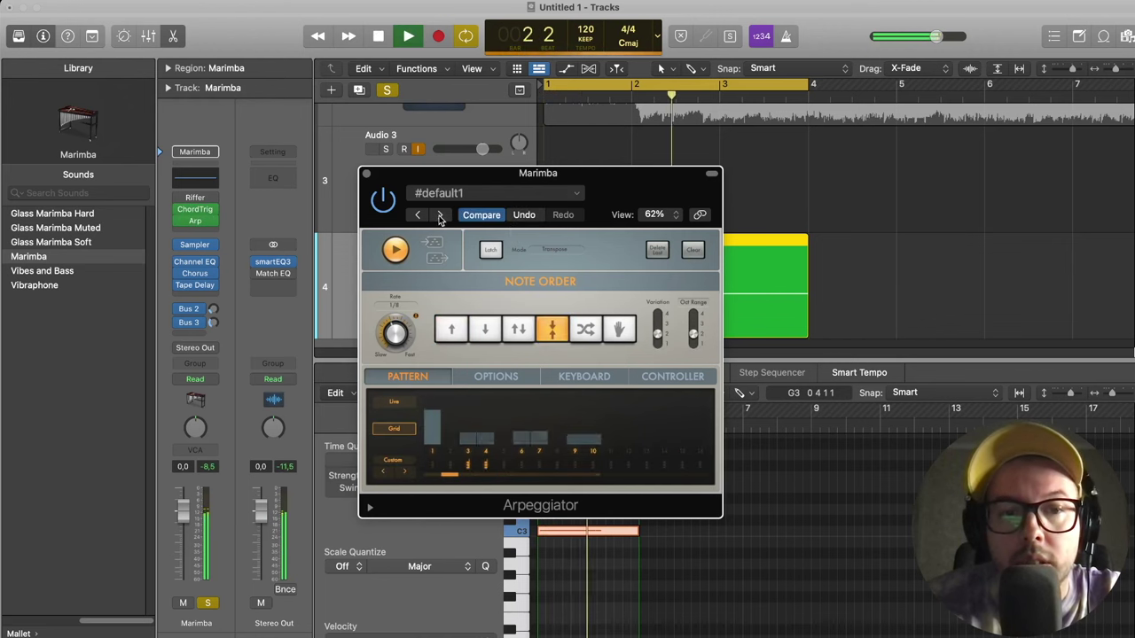
pyautogui.click(439, 215)
pyautogui.click(438, 216)
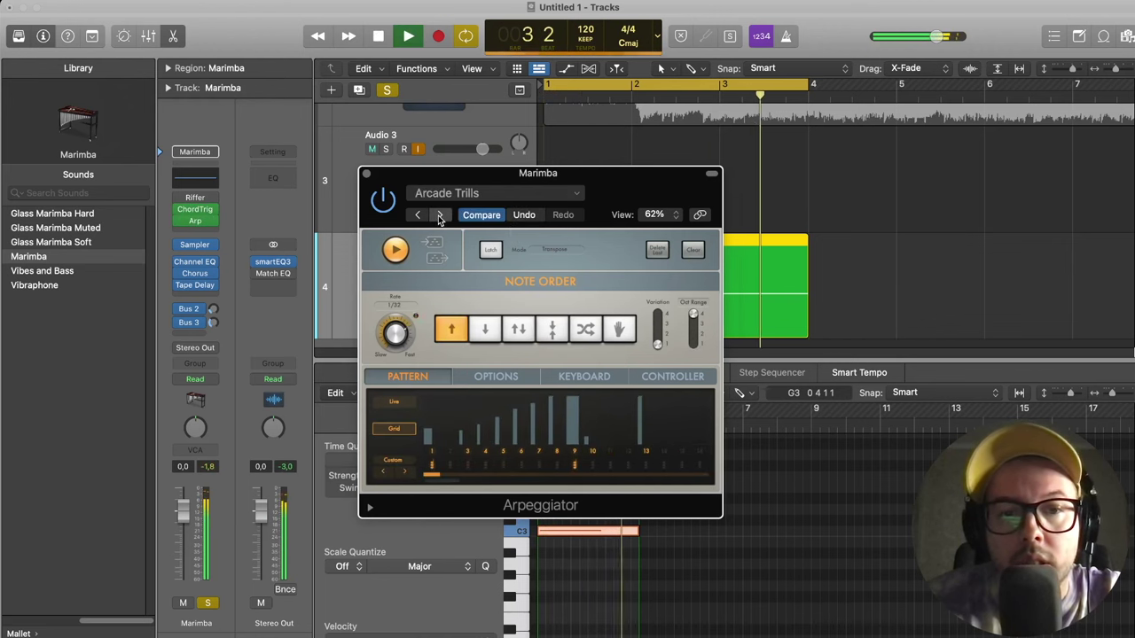
pyautogui.click(438, 215)
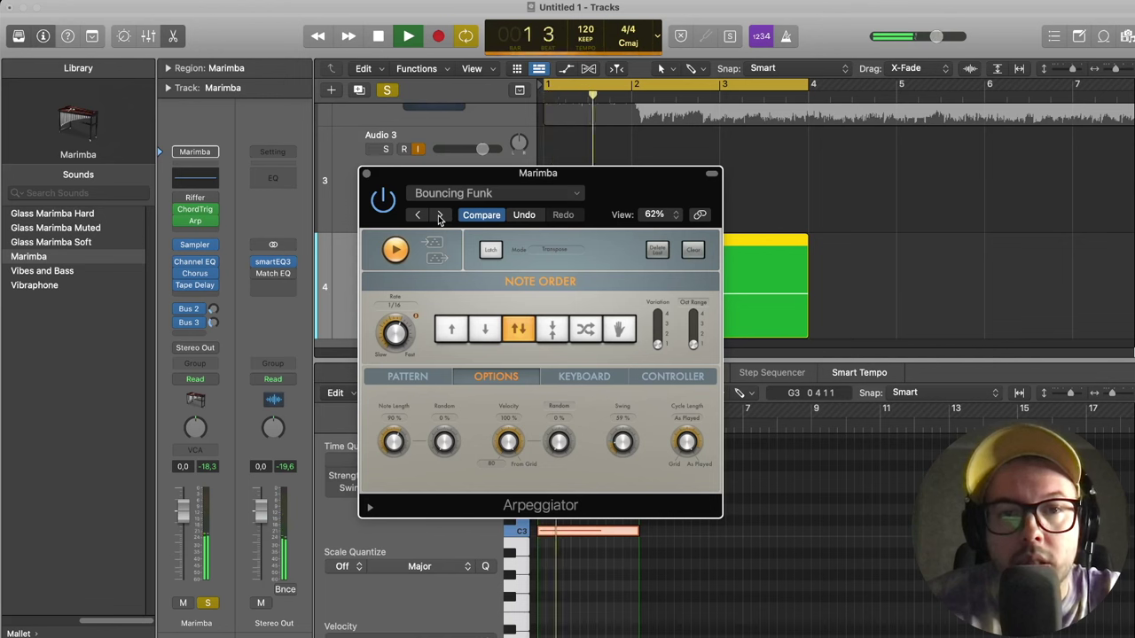
pyautogui.click(438, 215)
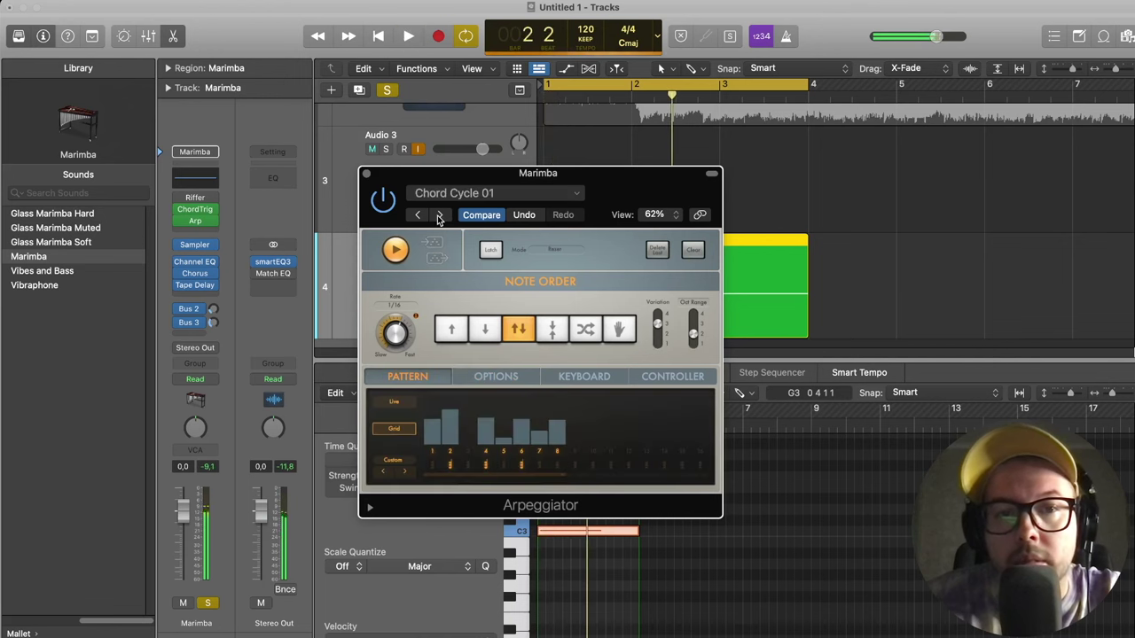
pyautogui.click(438, 216)
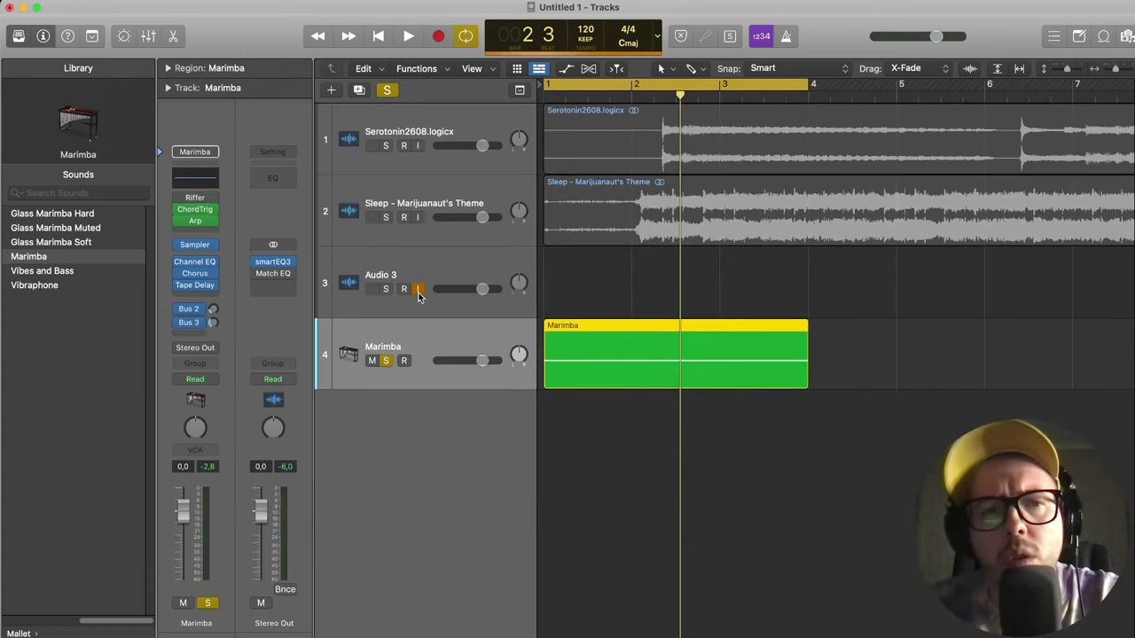
# Bypass Chord Trigger and Arpeggiator on the Marimba track, re-enable Riffer and open its editor.
pyautogui.click(179, 209)
pyautogui.click(179, 221)
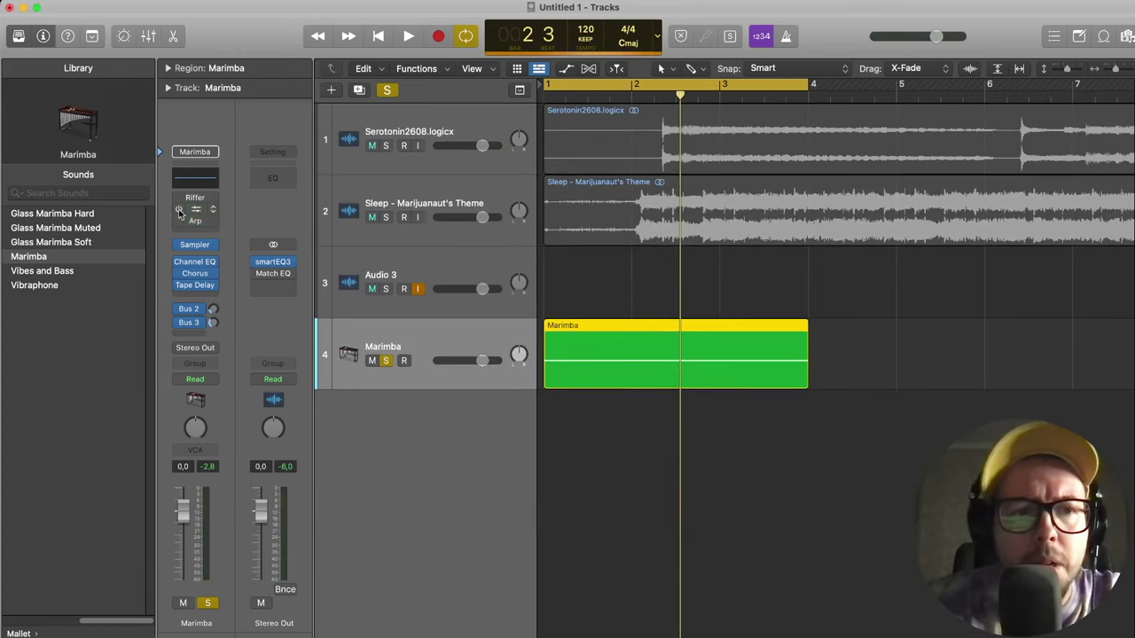
pyautogui.click(179, 197)
pyautogui.click(197, 199)
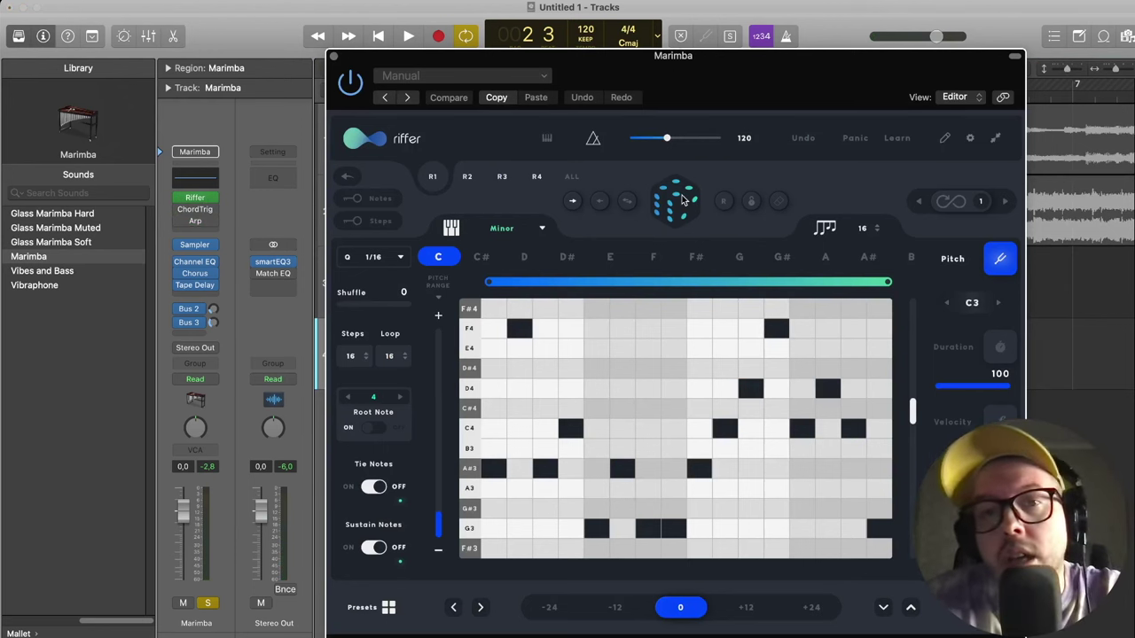
pyautogui.moveTo(566, 96); pyautogui.dragTo(515, 82)
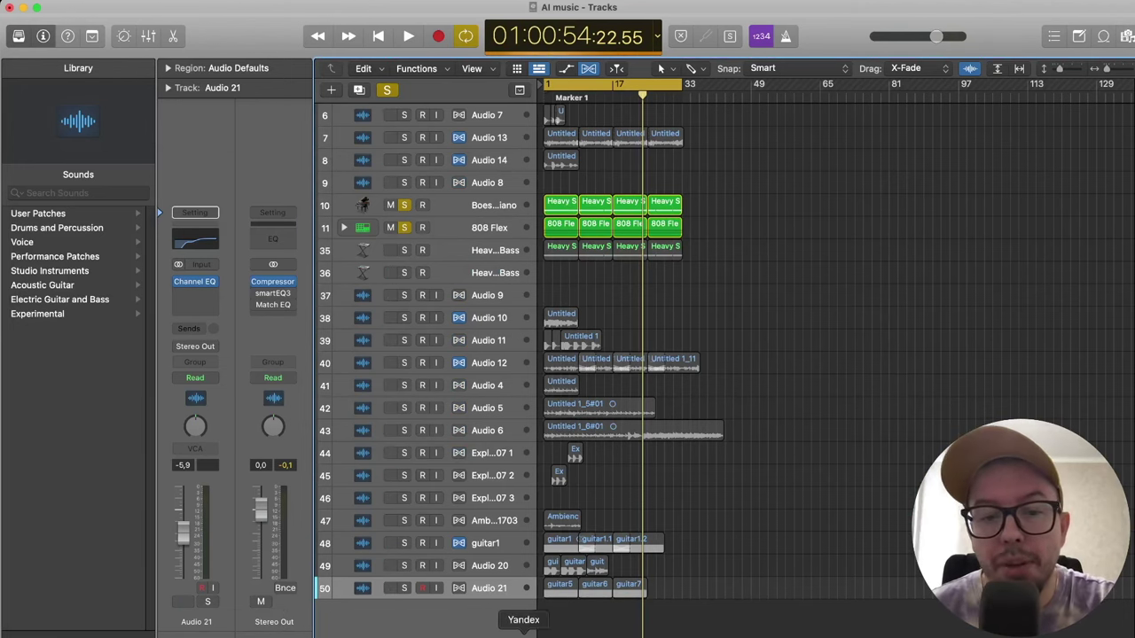
# Switch to AIVA in the browser, dismiss the open file chooser, and start an audio file upload under Influences.
pyautogui.click(542, 631)
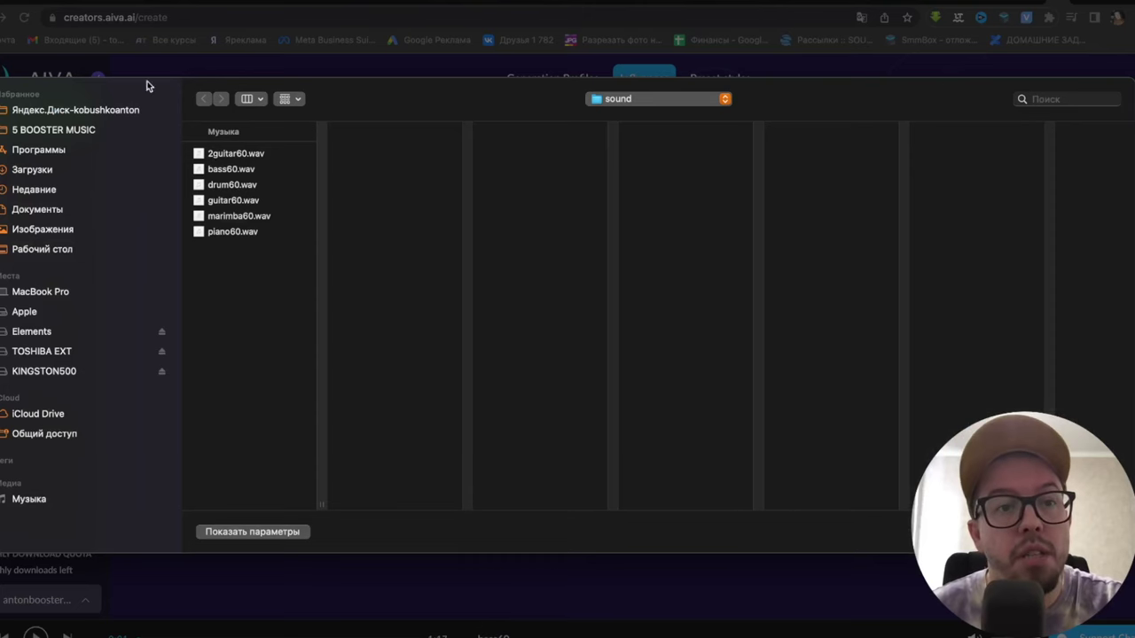
pyautogui.press('Escape')
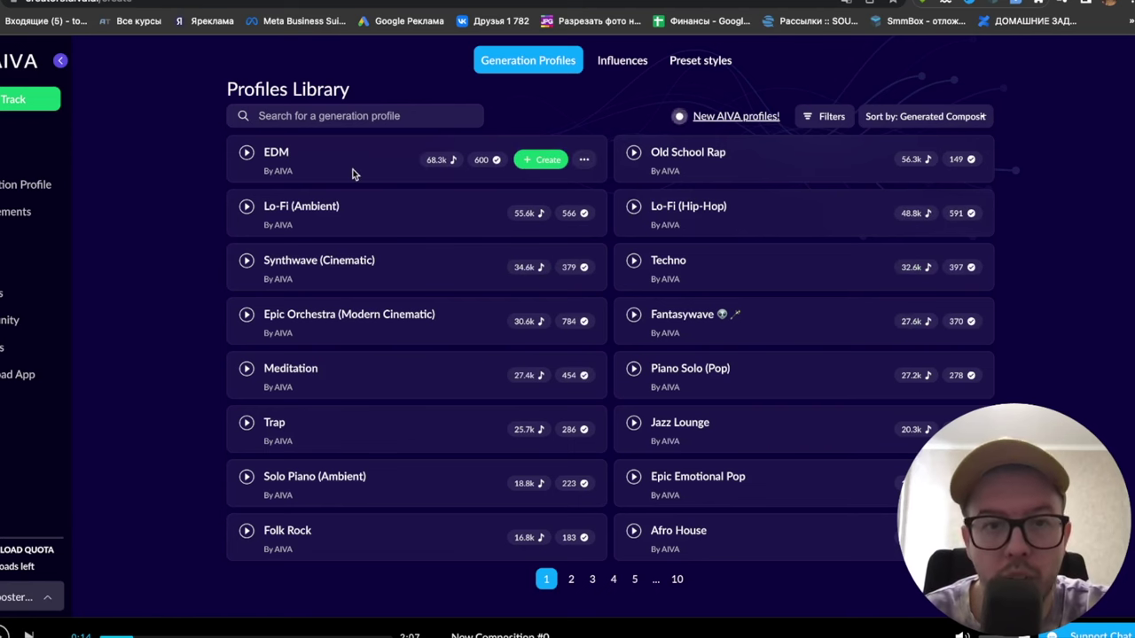
pyautogui.click(624, 61)
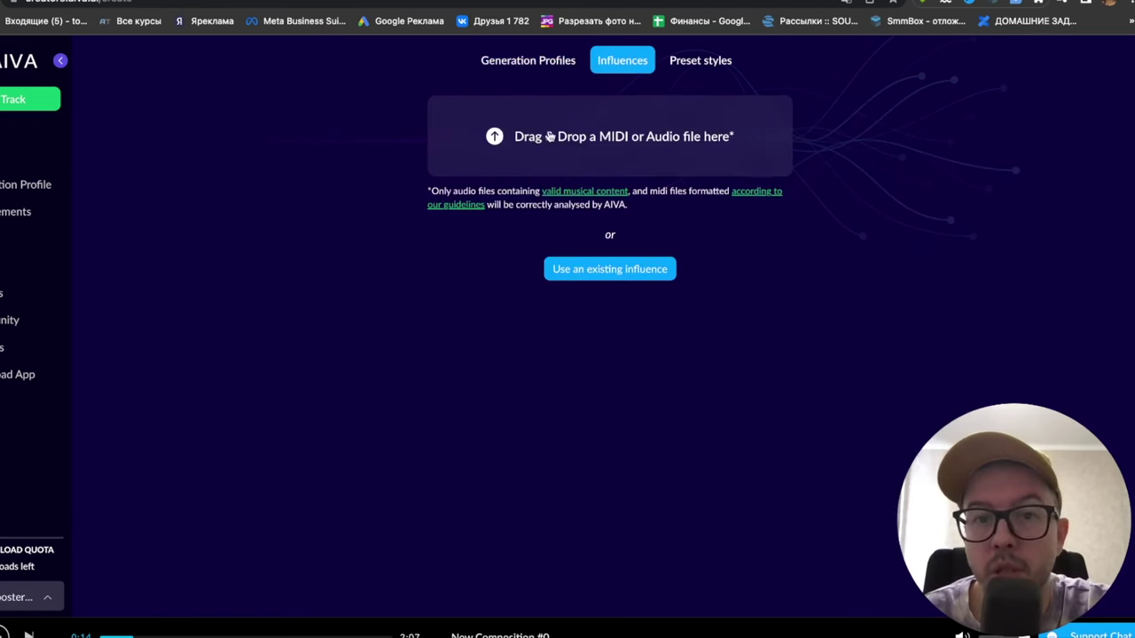
pyautogui.click(560, 131)
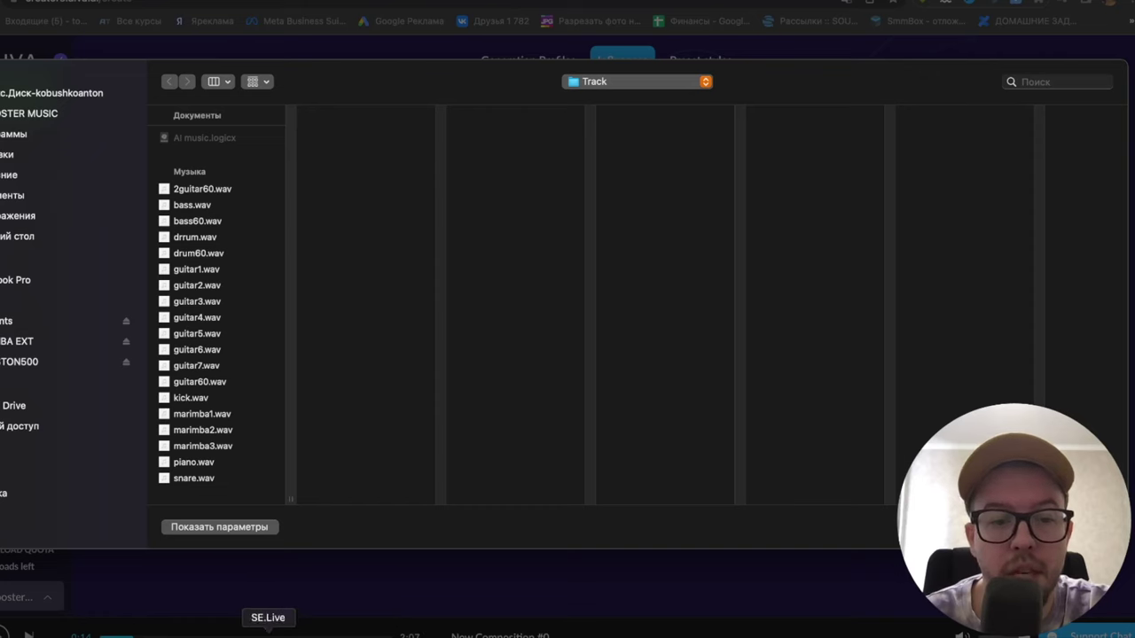
# Switch back to the AI music project in Logic Pro and solo the Marimba track alongside the playing parts.
pyautogui.click(133, 636)
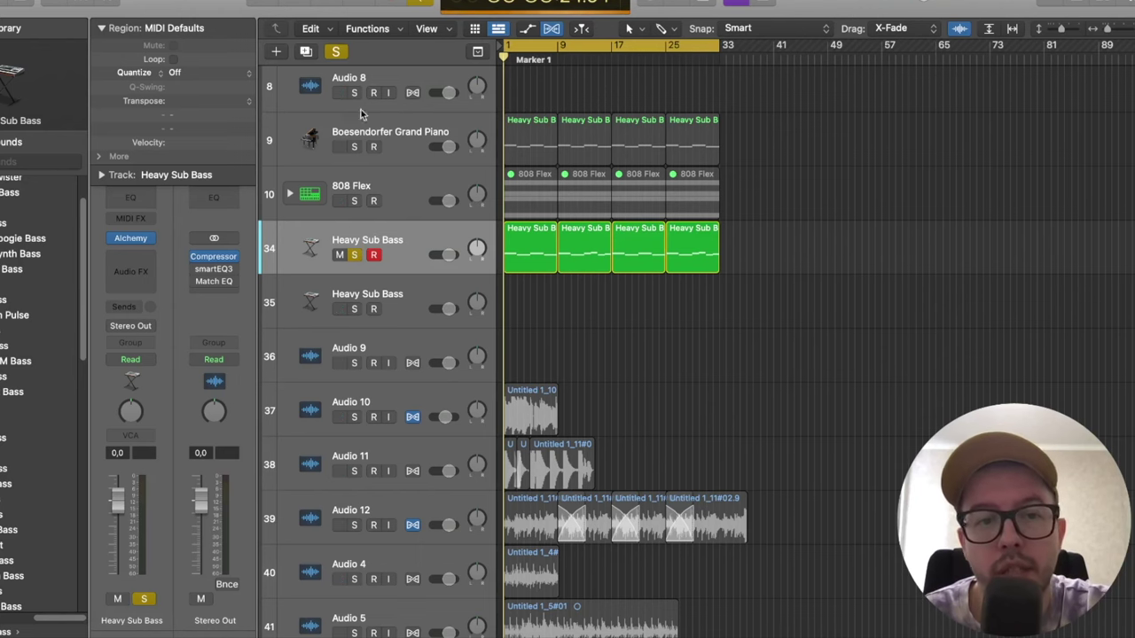
pyautogui.click(336, 51)
pyautogui.scroll(-5, 388, 364)
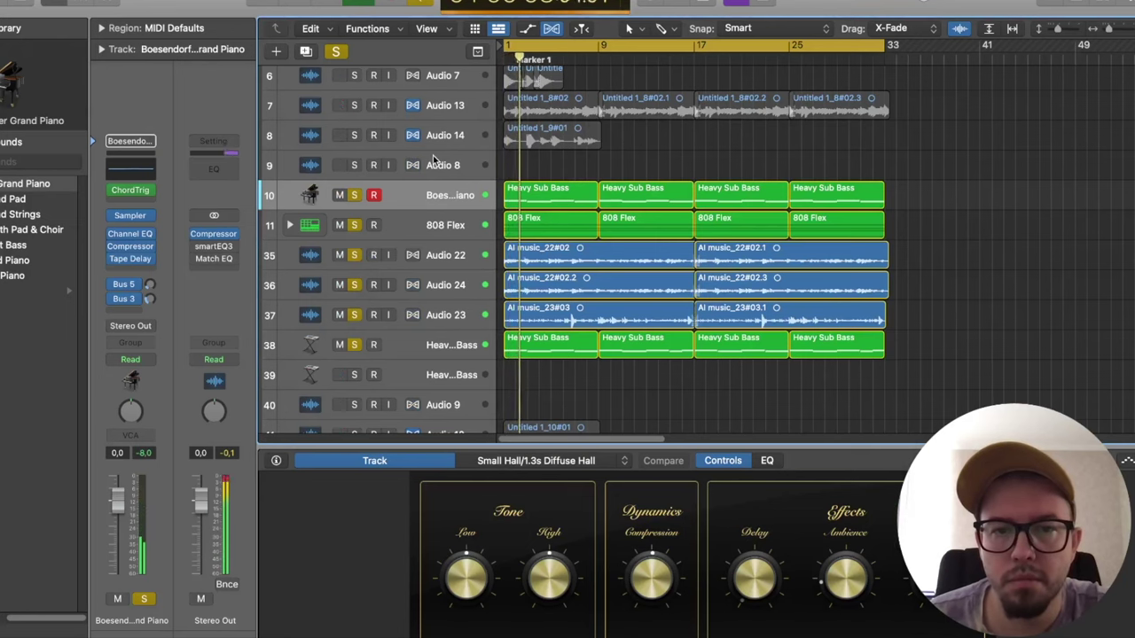
pyautogui.scroll(-3, 439, 238)
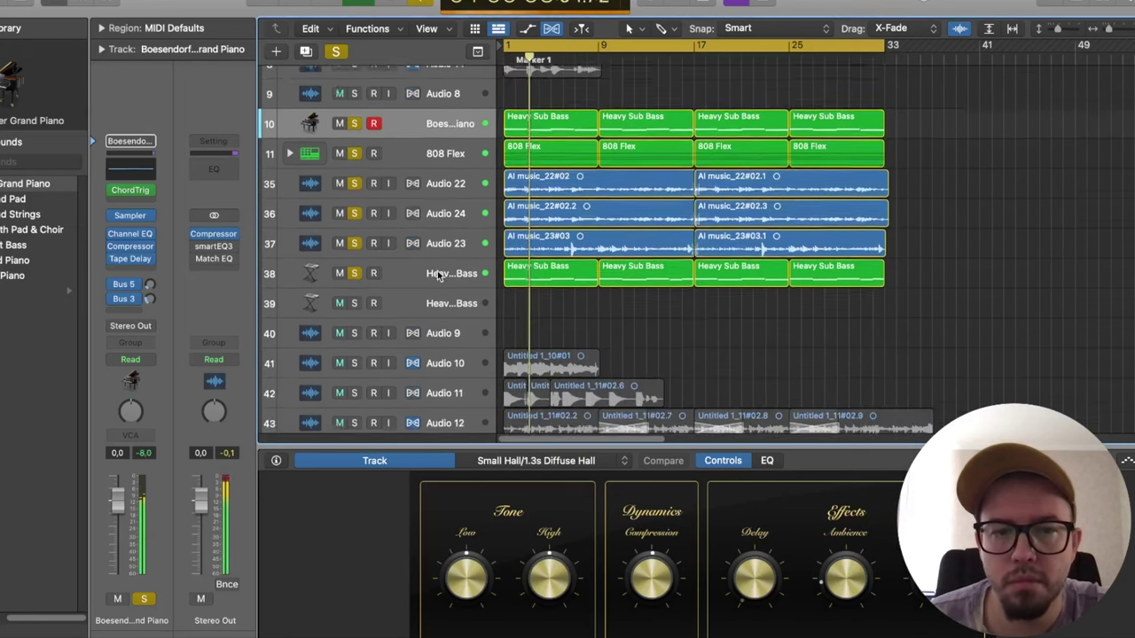
pyautogui.scroll(8, 399, 221)
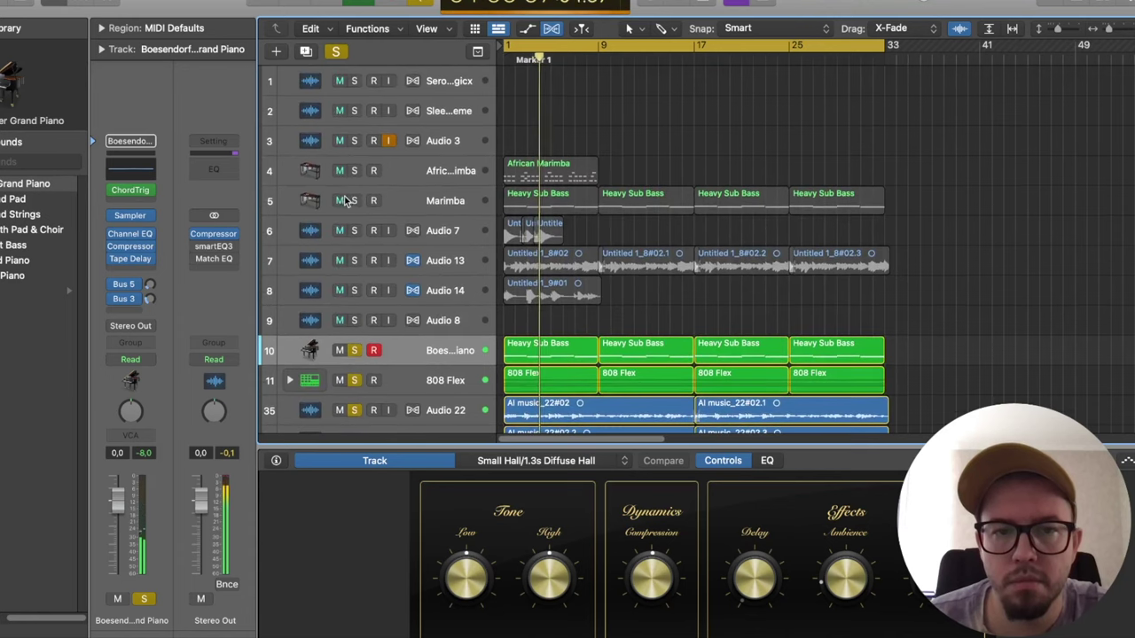
pyautogui.click(353, 200)
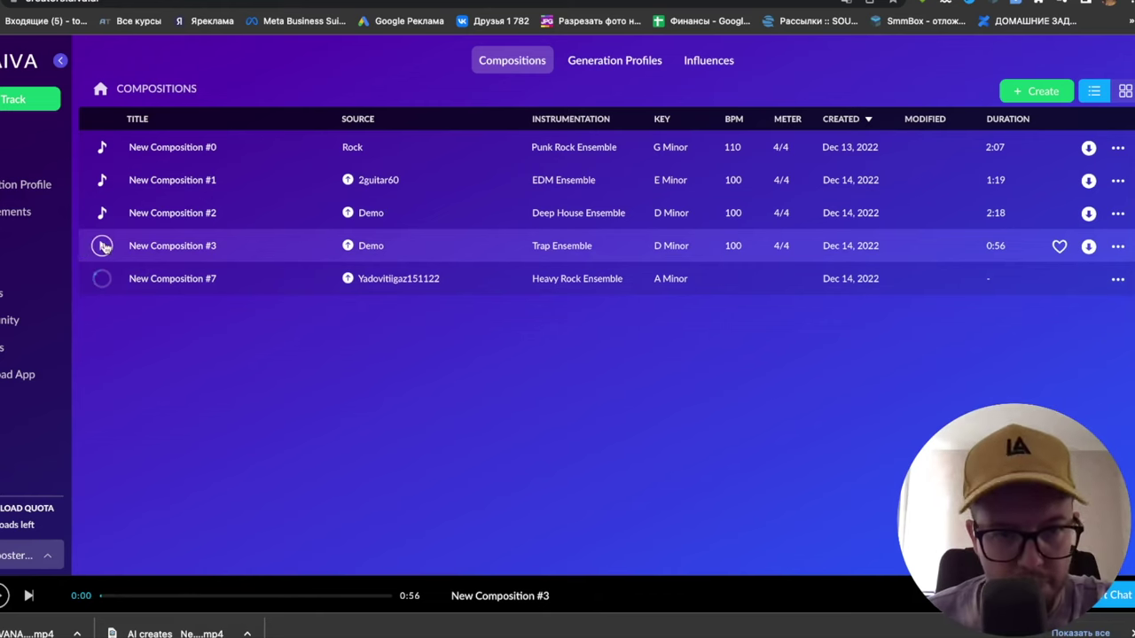